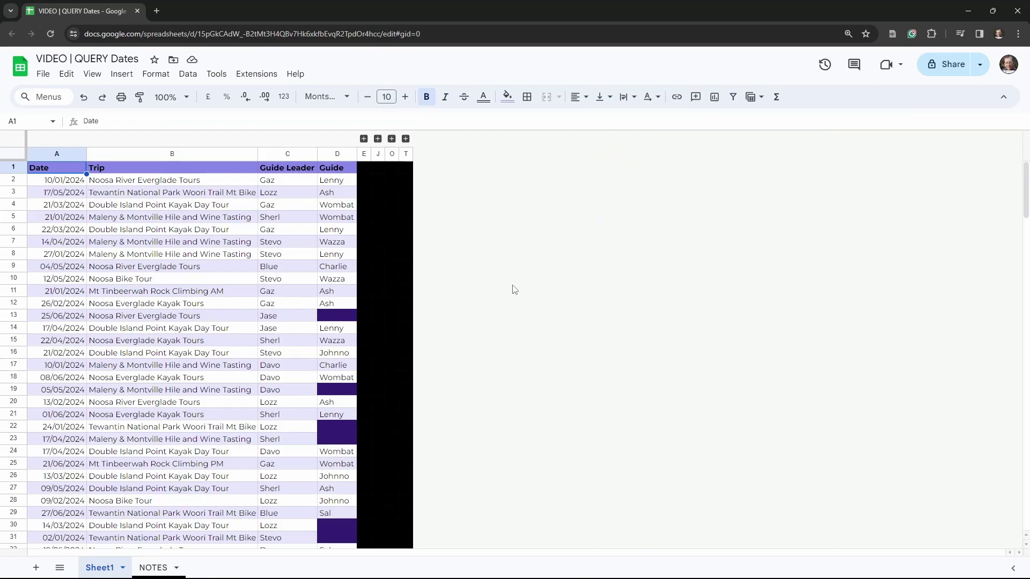
Select a trip name and a guide leader's name in the tour table
click(173, 232)
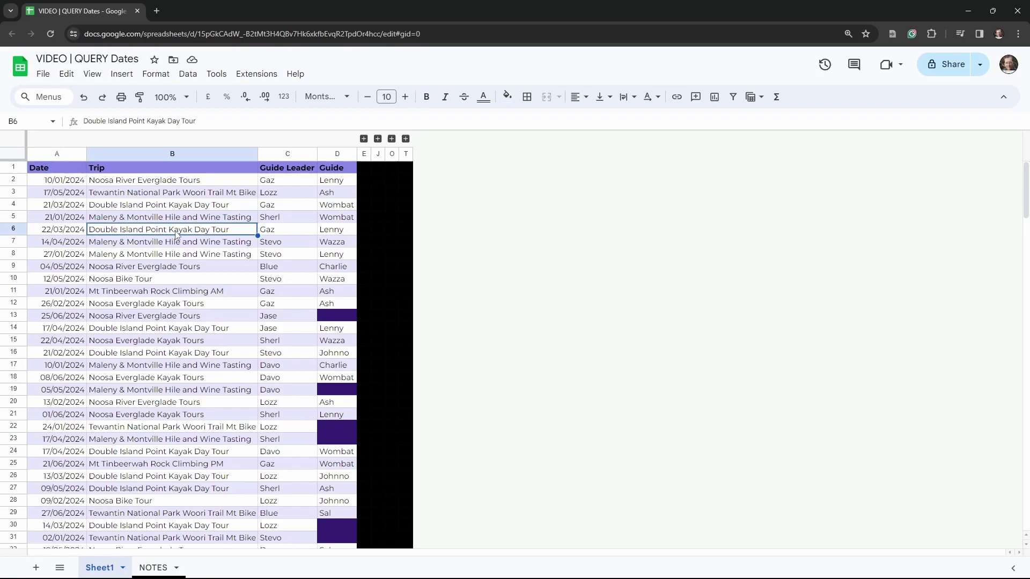
click(276, 202)
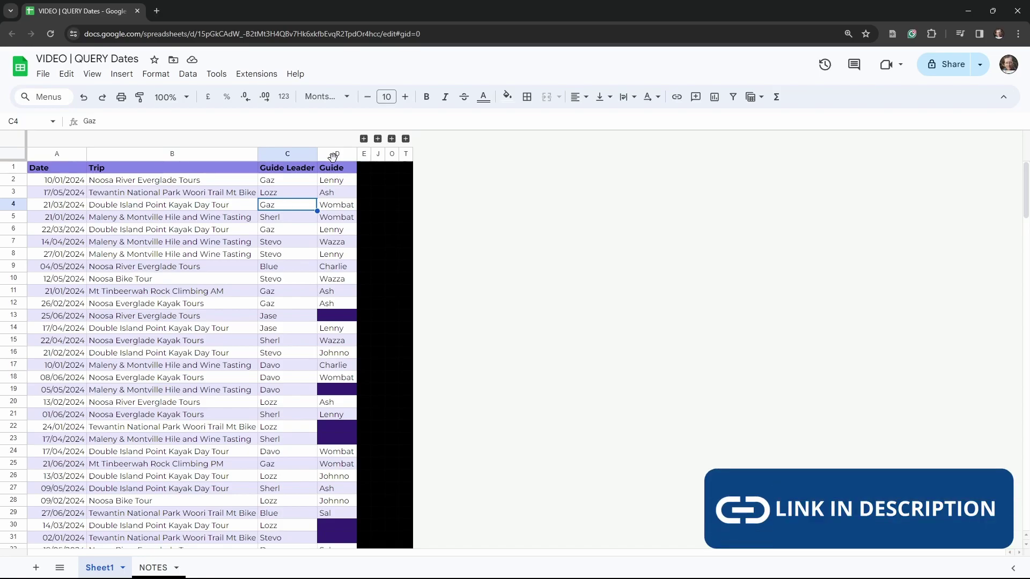
click(364, 138)
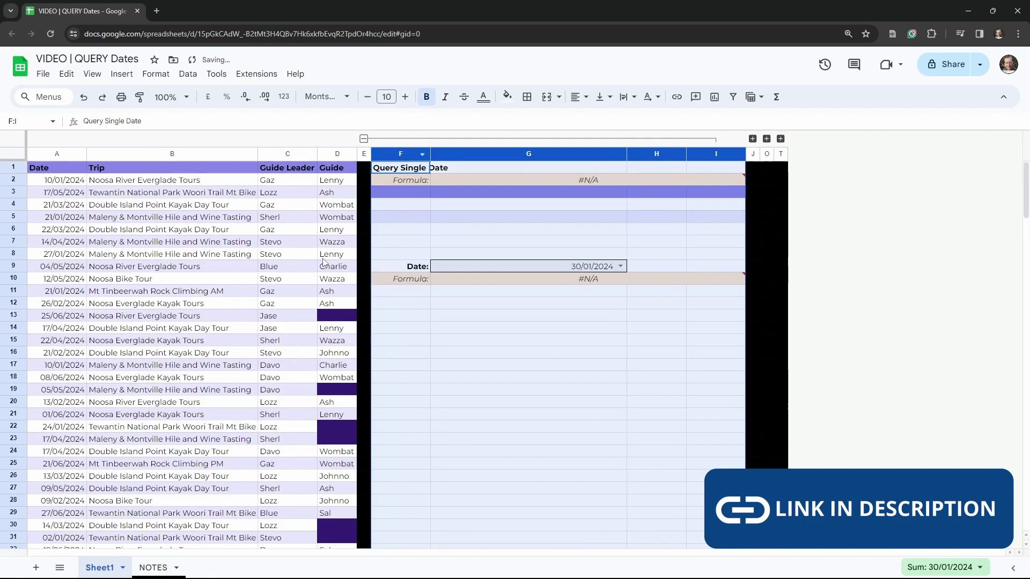
click(305, 241)
click(392, 180)
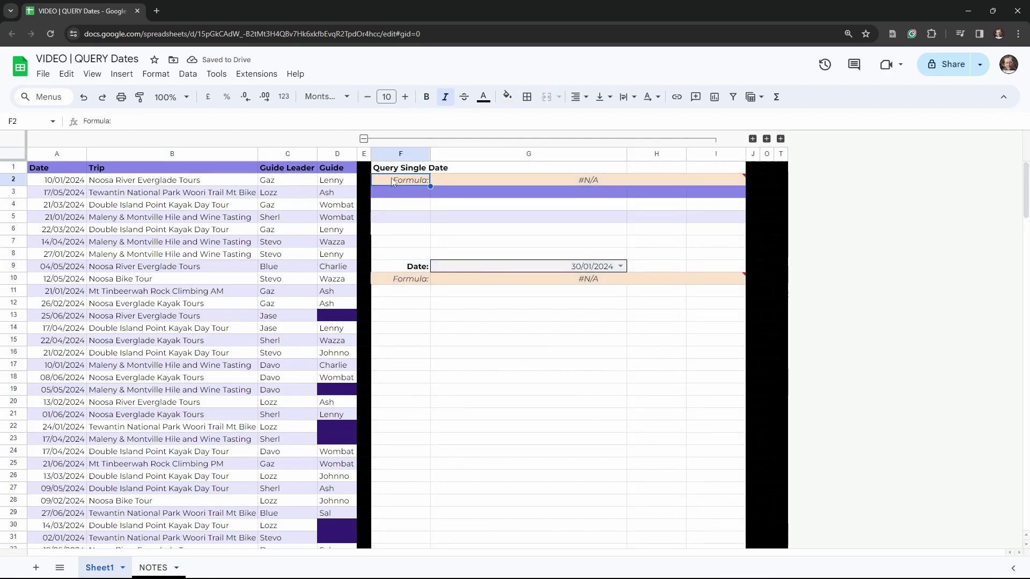
mouse_move(688, 185)
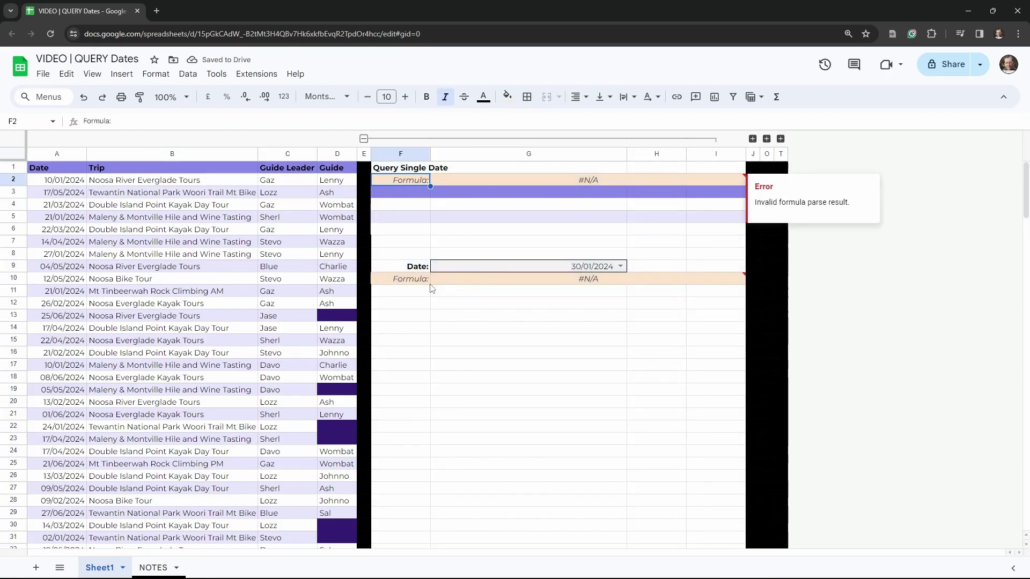
mouse_move(660, 283)
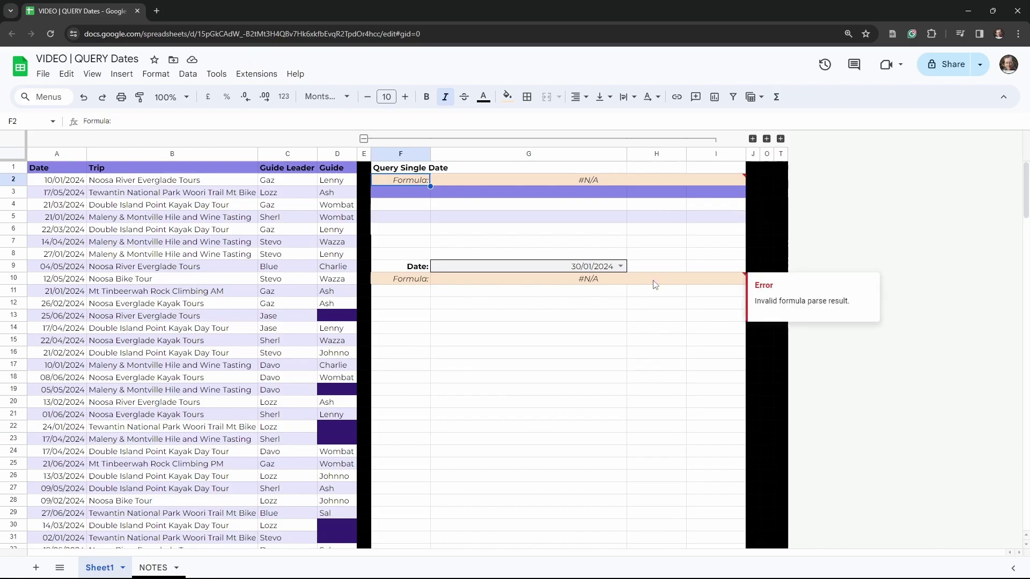
click(501, 341)
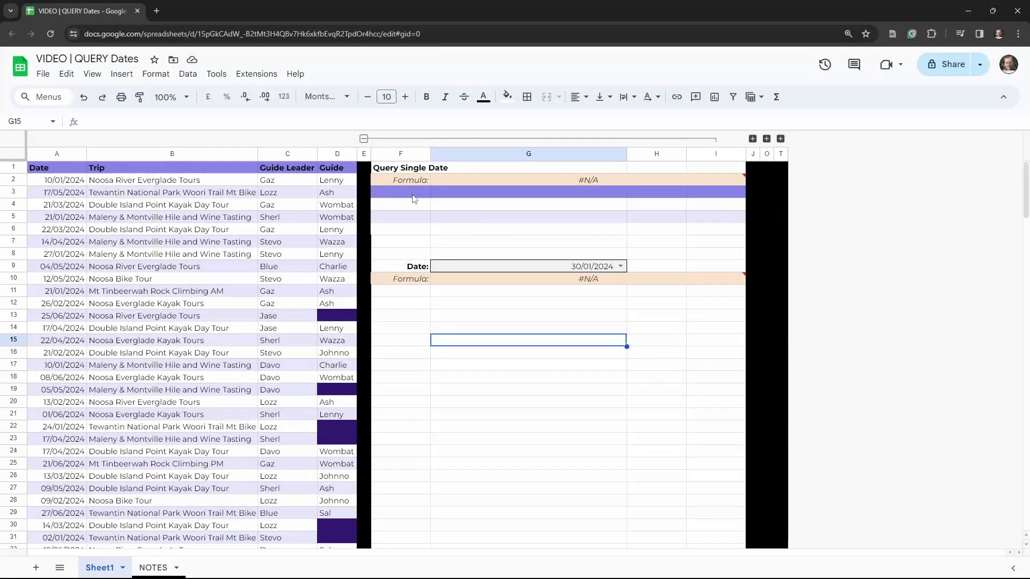
Begin =QUERY( in F3 with the tour table A1:D151 as its data range
click(413, 196)
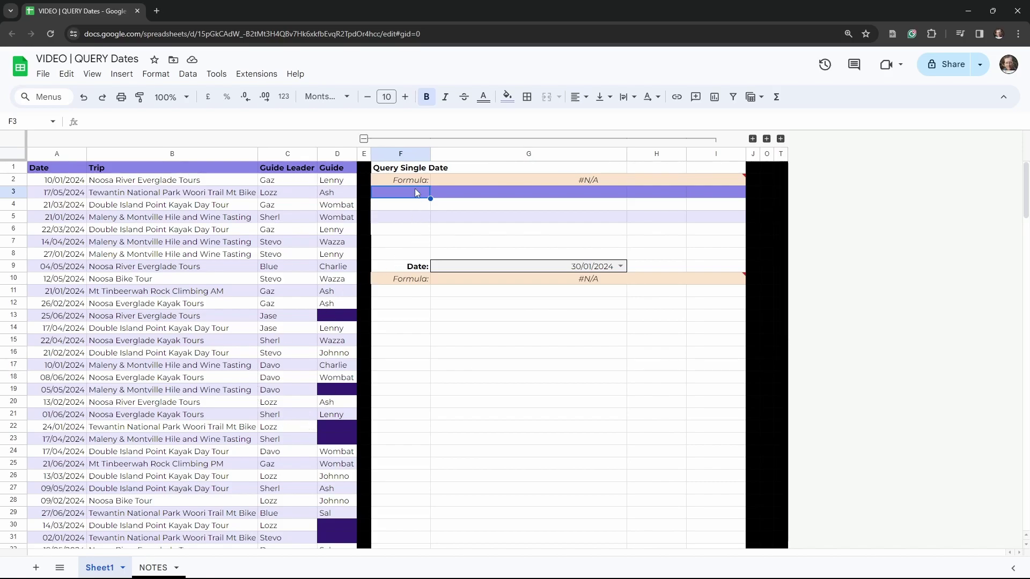
text(=)
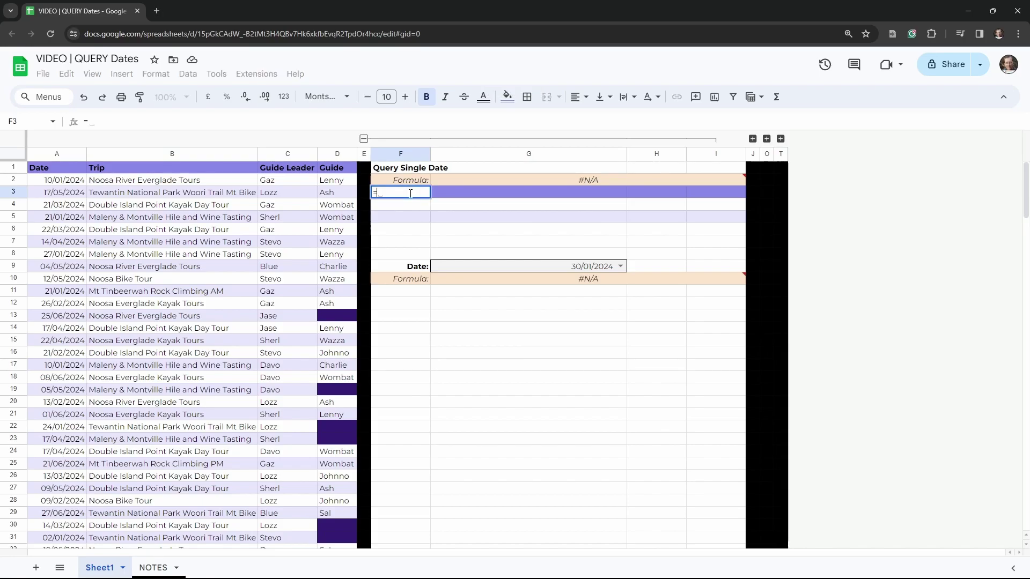
text(QUERY()
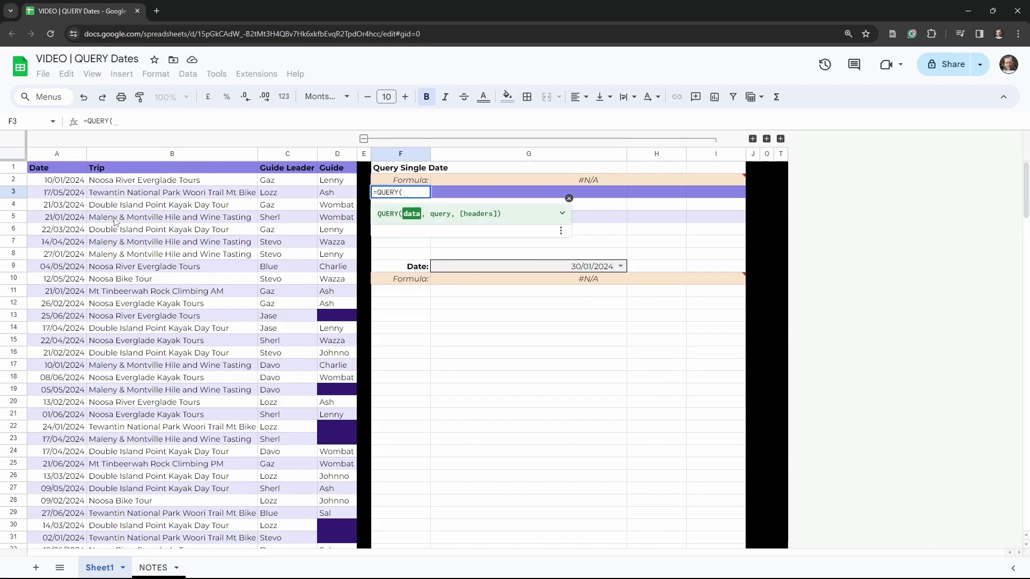
mouse_move(48, 168)
mouse_down()
mouse_move(330, 171)
mouse_move(311, 504)
mouse_move(323, 571)
mouse_up()
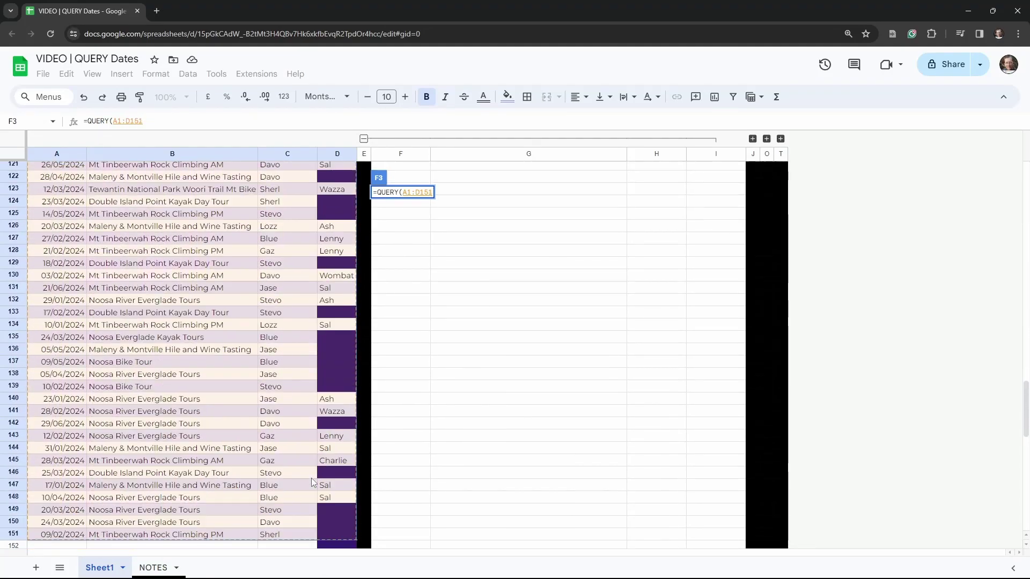
Add the query string "SELECT * WHERE A = DATE '2024-01-10'" to the formula
text(,")
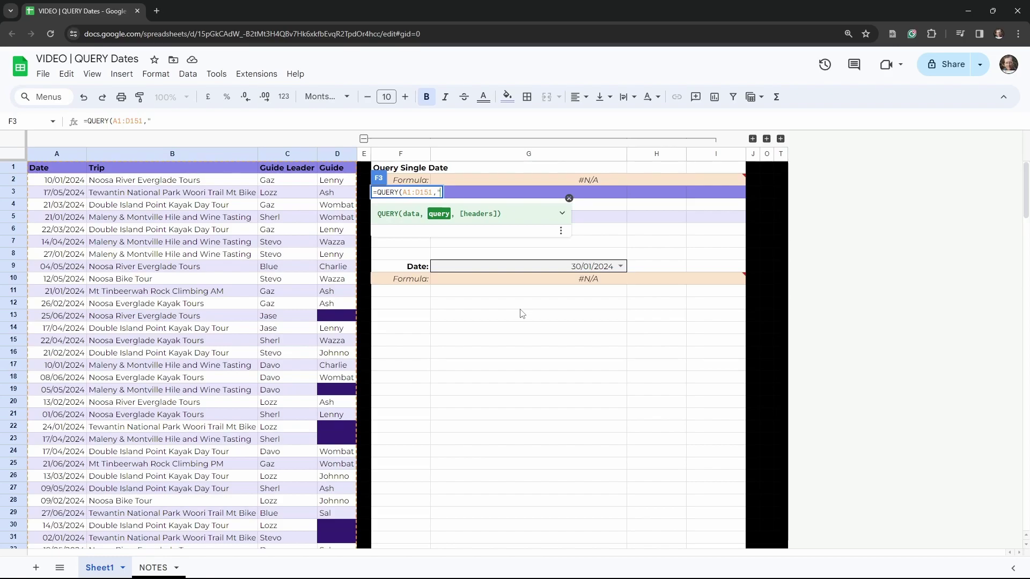
text(")
key(Left)
text(SELECT)
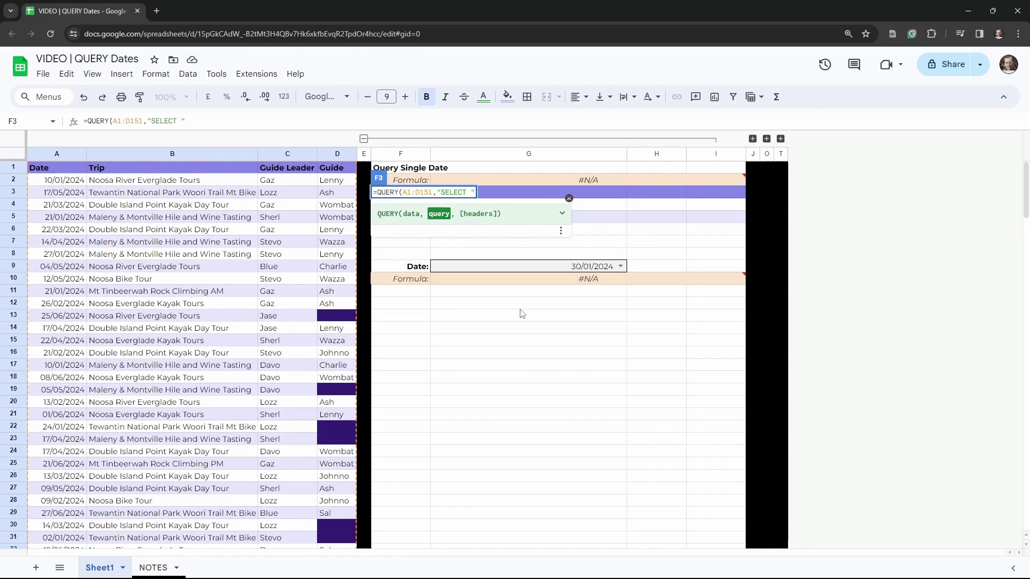
text( *)
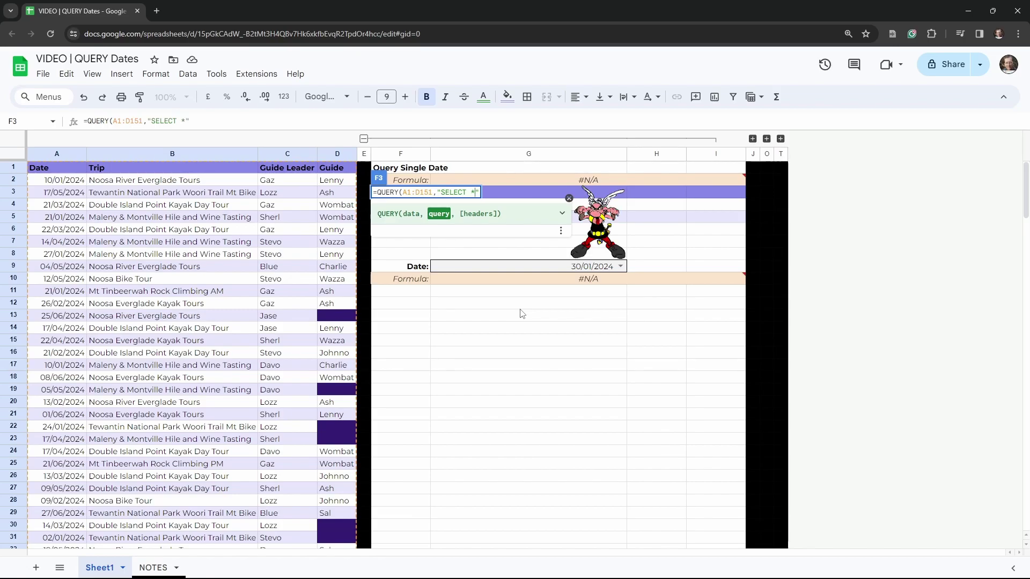
text( WHERE A)
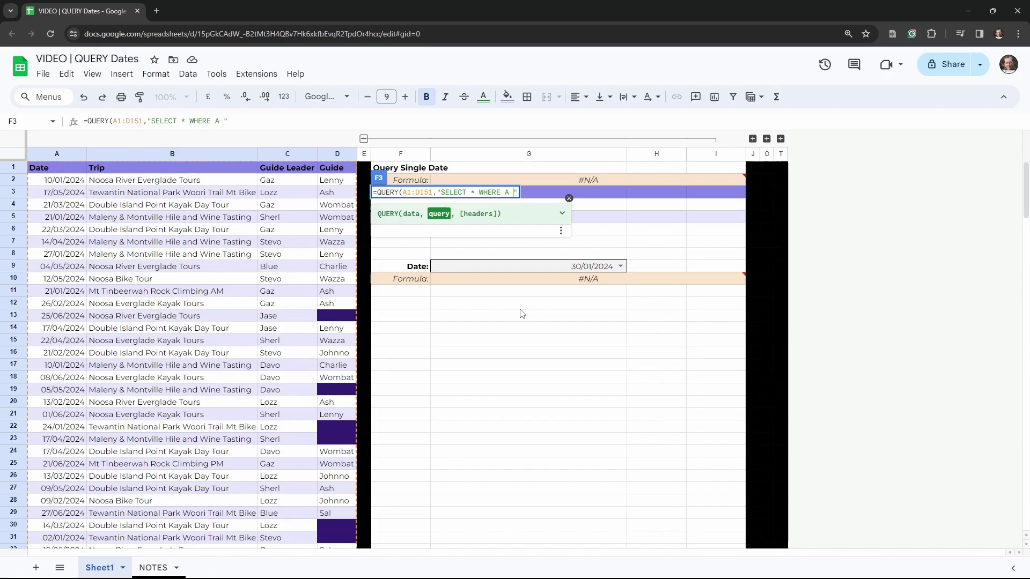
text( = DATE )
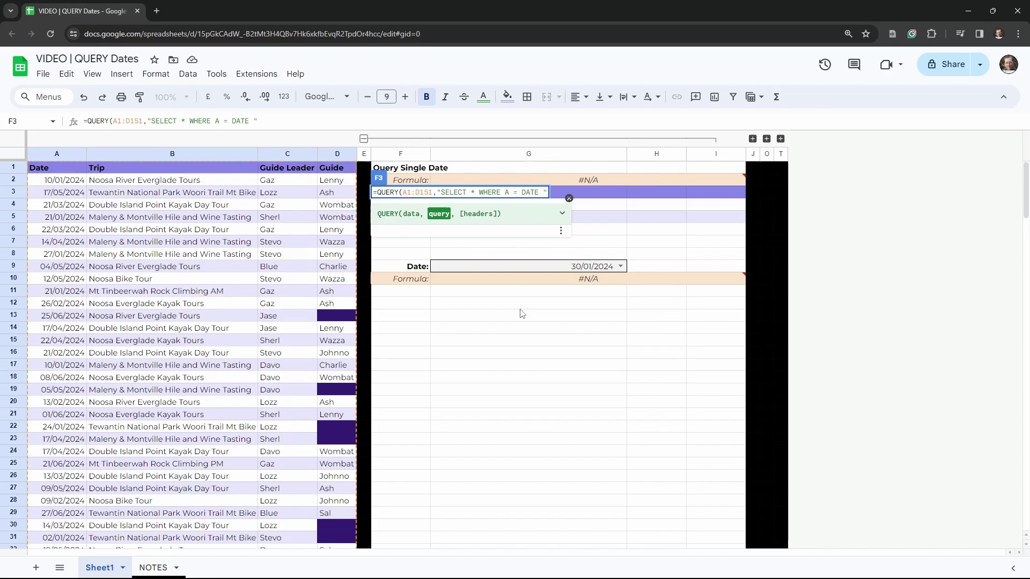
text(')
text(')
text(202)
text(4)
text(-)
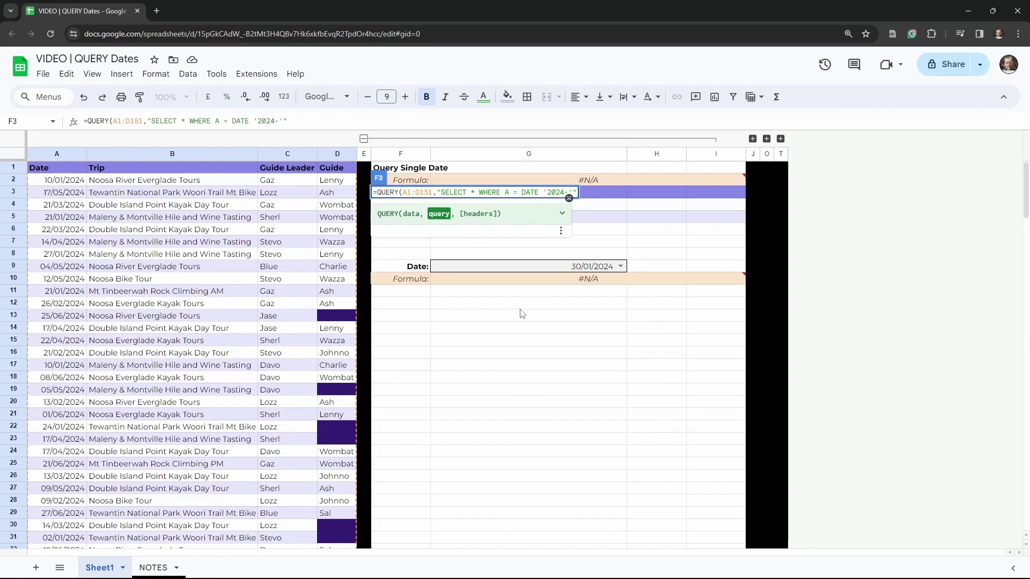
text(01-10)
Commit the F3 QUERY, then pick 05/04/2024 from the G9 Date dropdown
key(Tab)
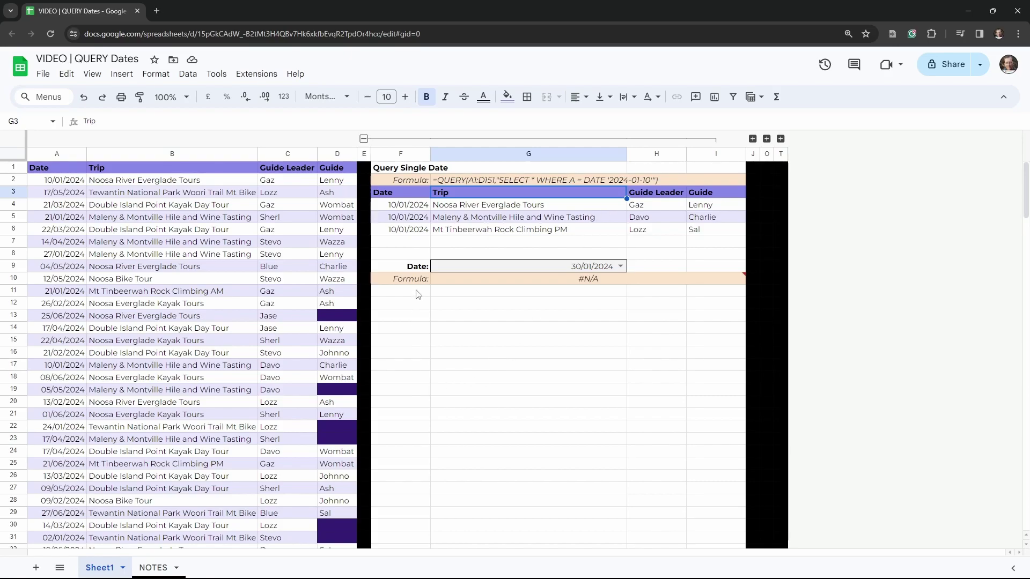
click(619, 266)
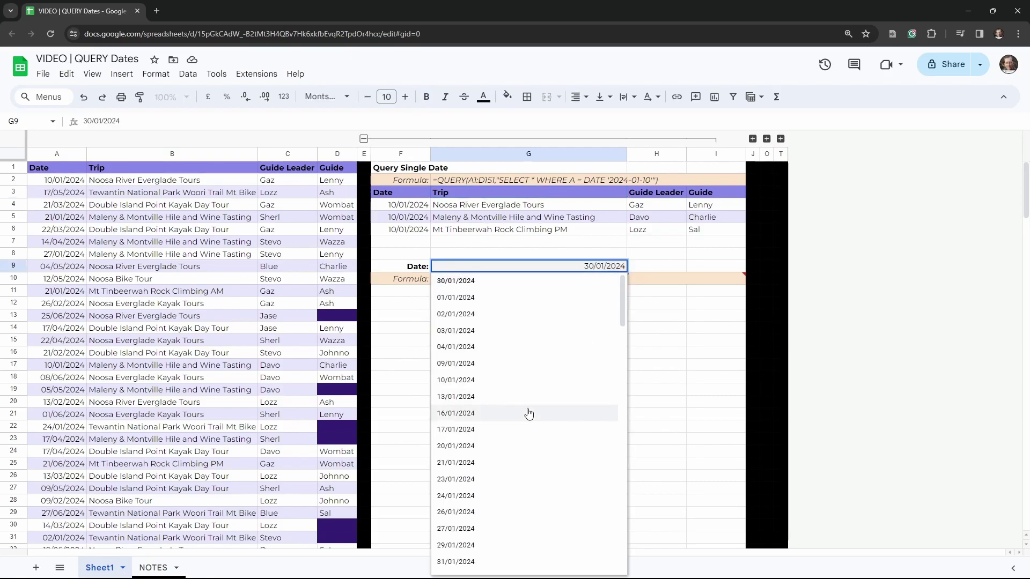
scroll(526, 413, down, 4)
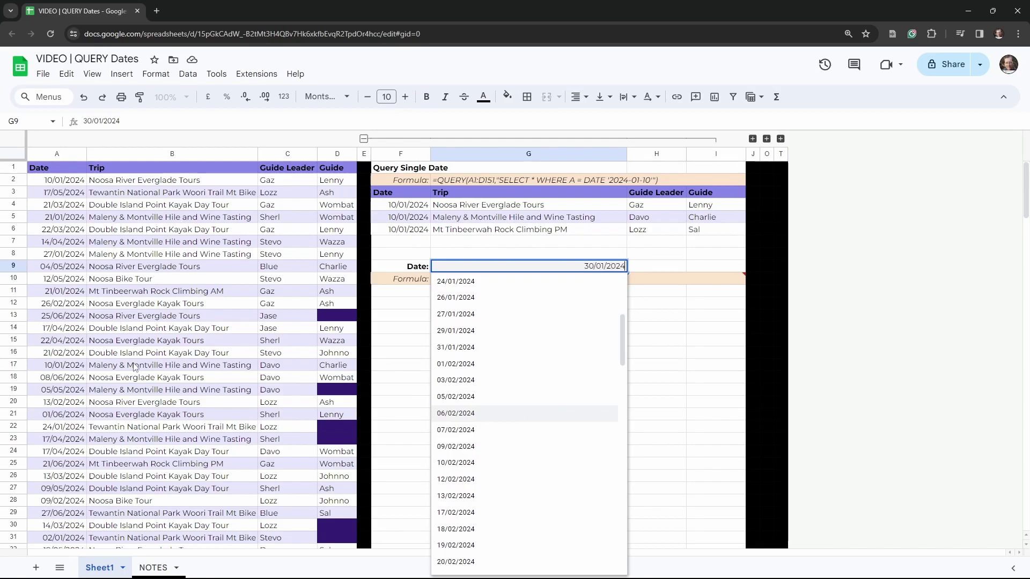
scroll(508, 402, down, 10)
click(455, 422)
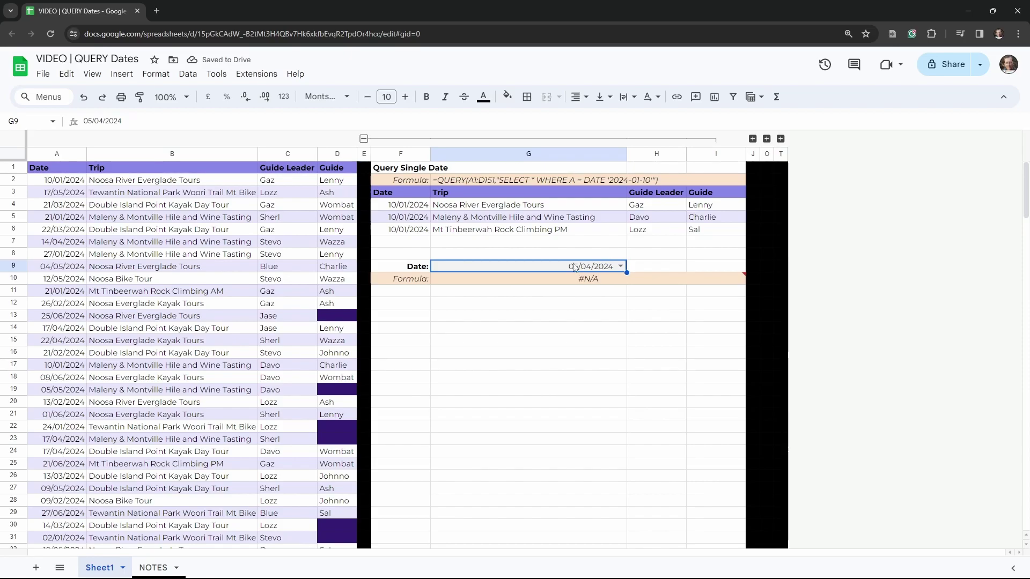
click(414, 295)
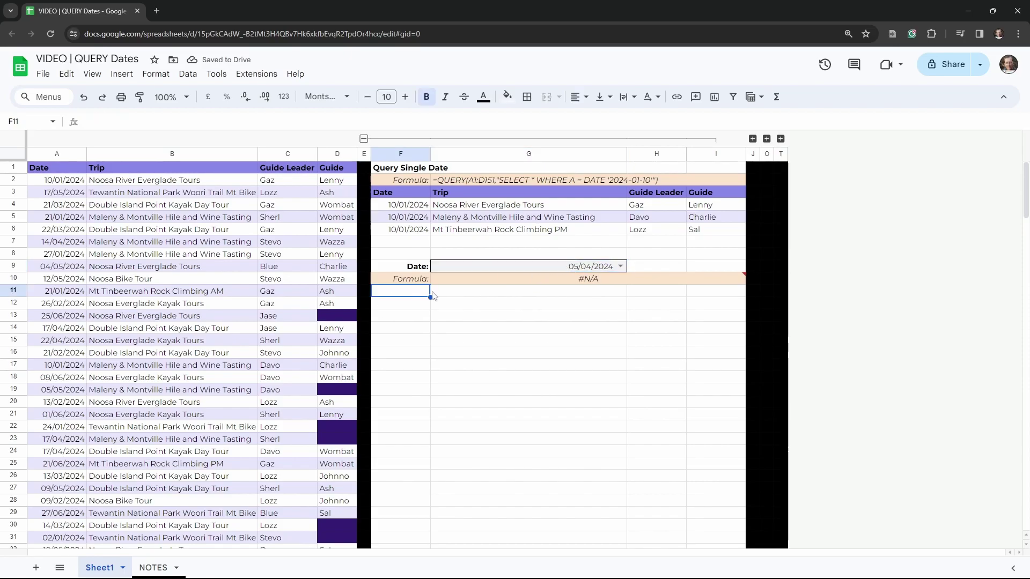
Make F3's data range absolute ($A$1:$D$151) and copy the whole formula
click(417, 197)
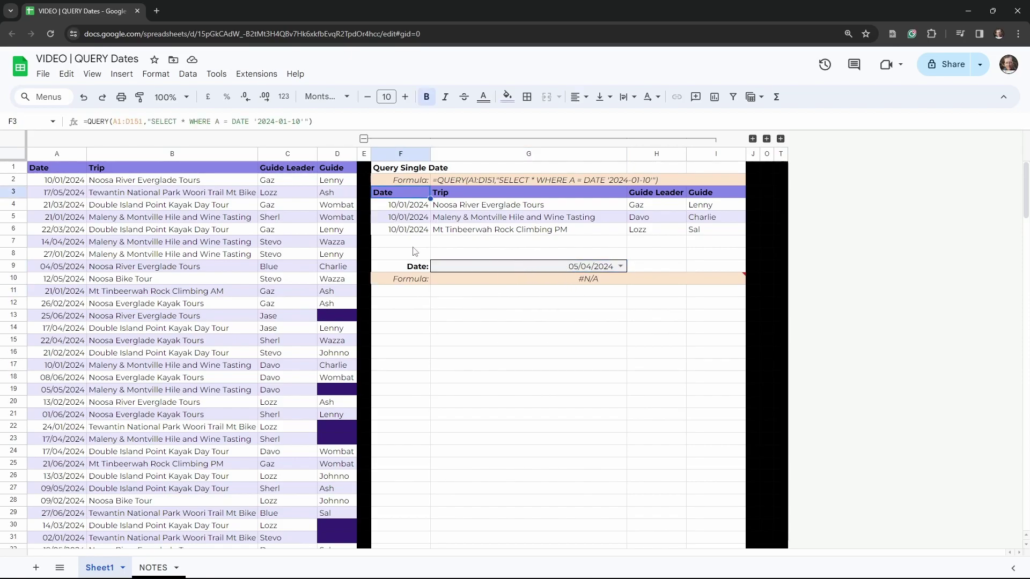
click(134, 122)
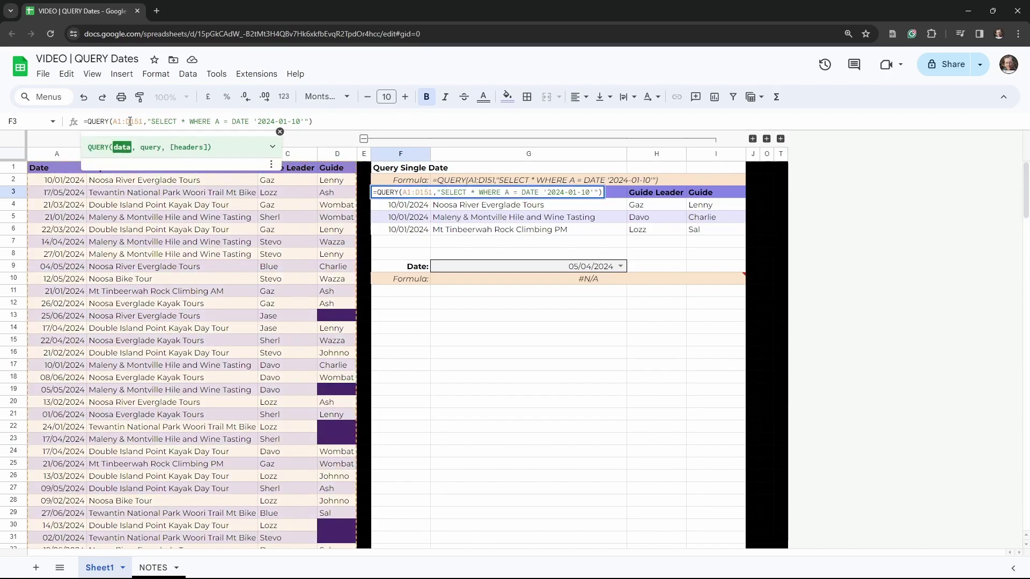
key(F4)
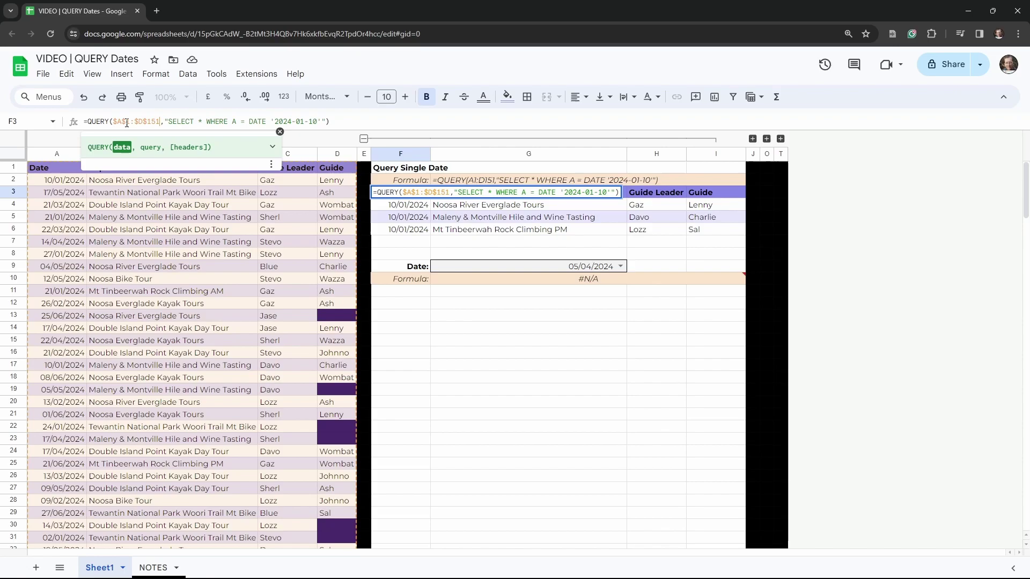
click(355, 119)
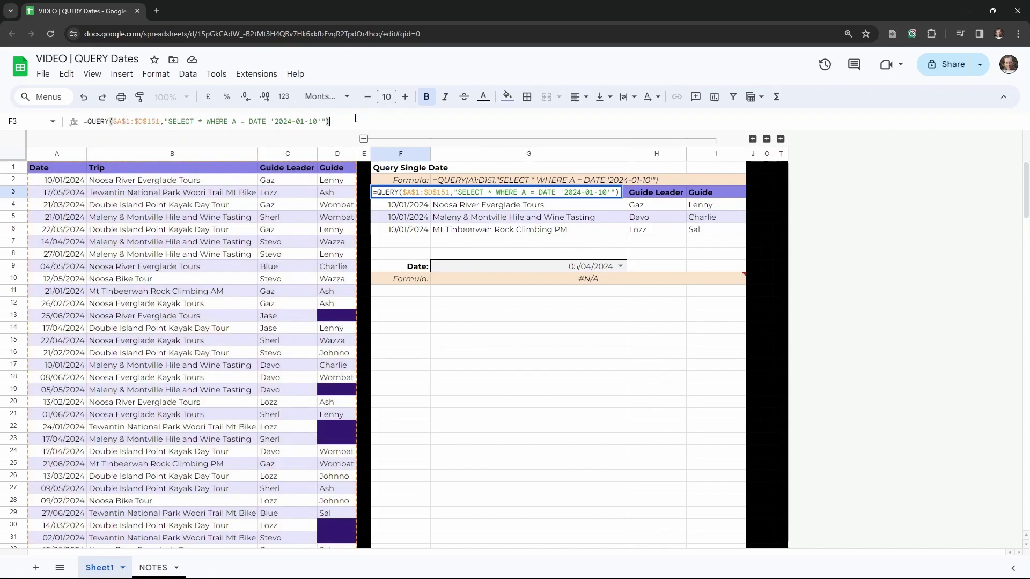
key(ctrl+a)
key(ctrl+c)
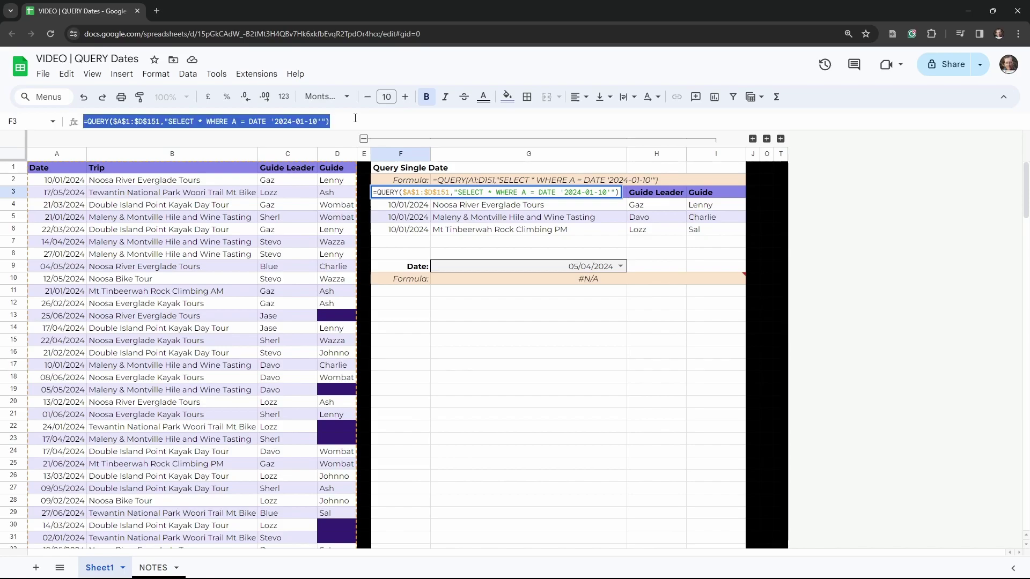
click(410, 292)
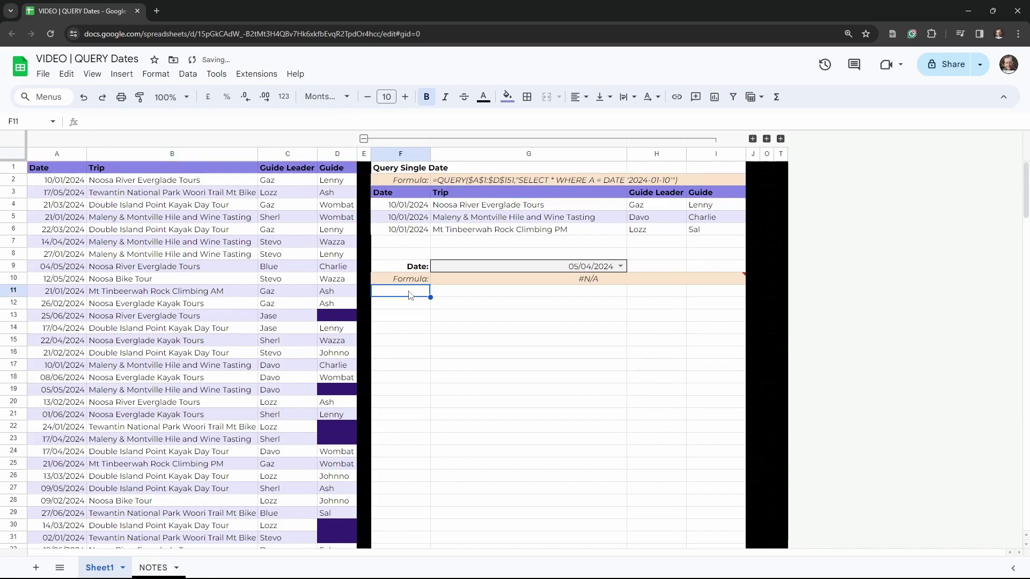
Paste the formula into F11, replacing the date 2024-01-10 with "&G9&"
click(301, 122)
key(ctrl+v)
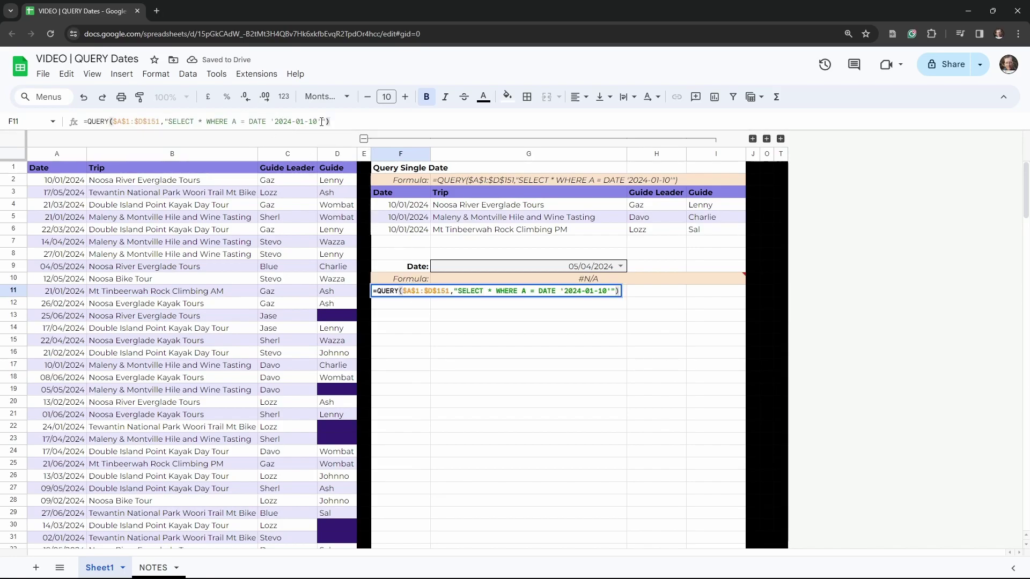
click(318, 122)
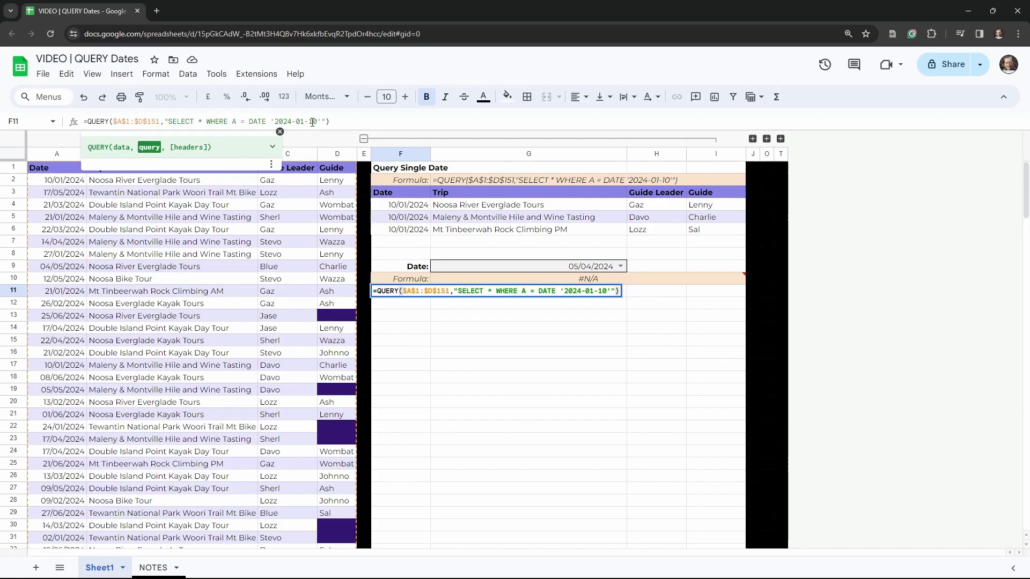
drag(318, 121, 274, 122)
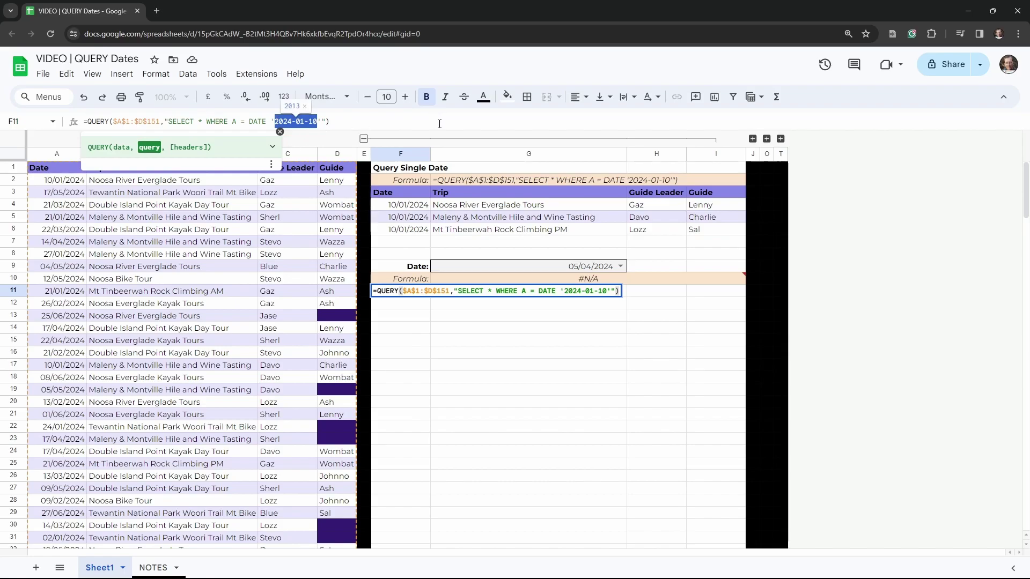
key(BackSpace)
text("")
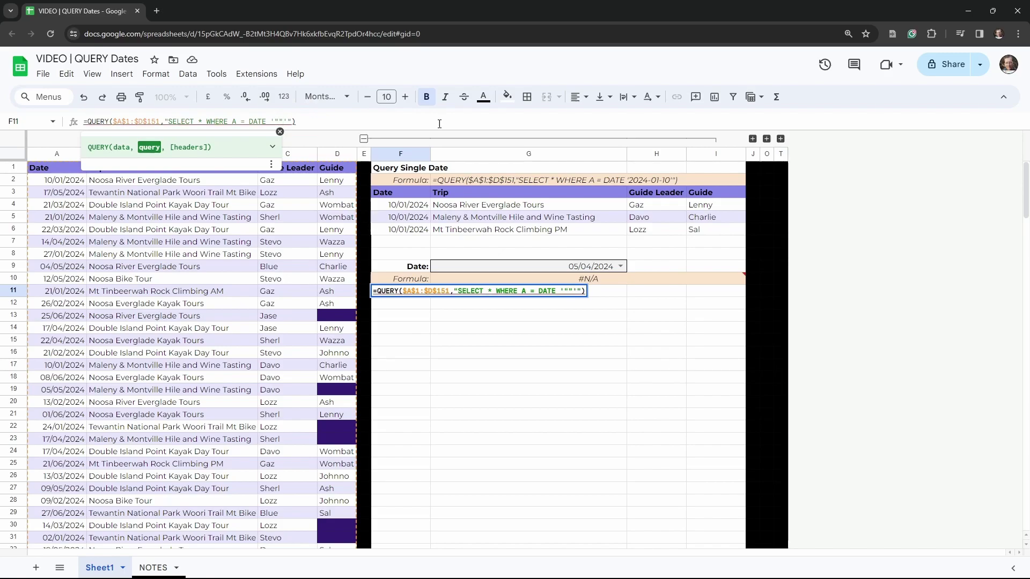
text(&&)
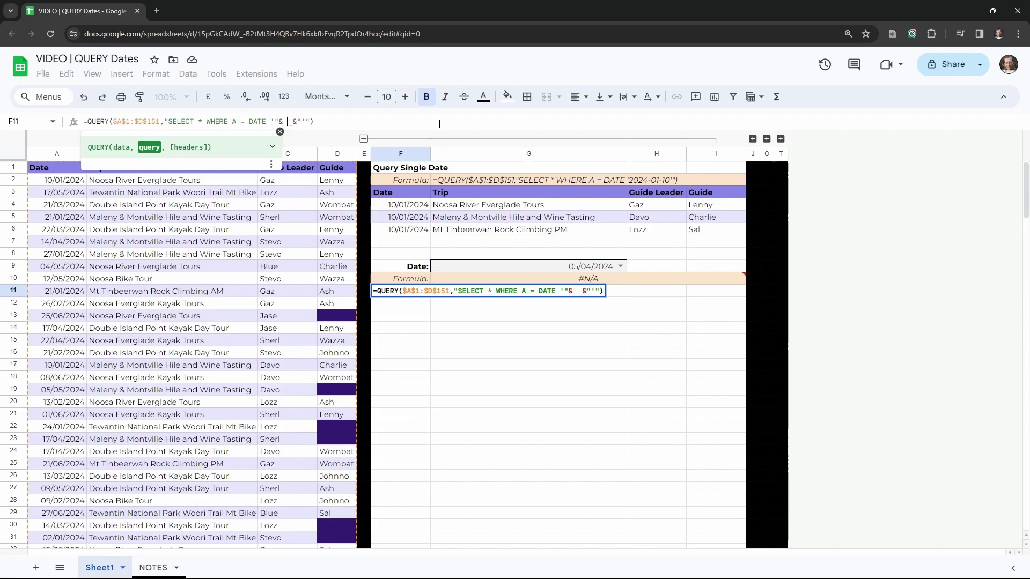
click(534, 272)
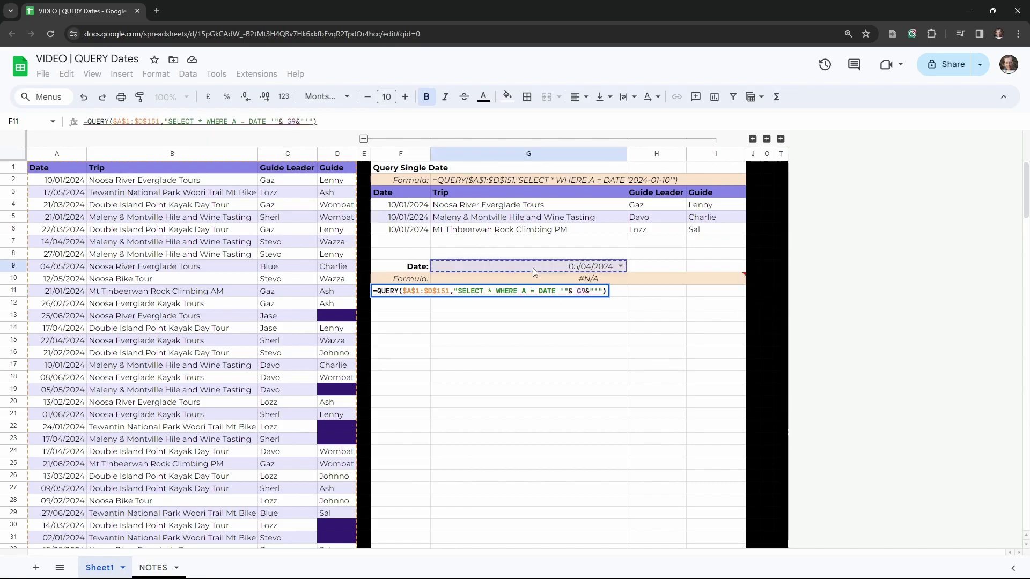
key(Tab)
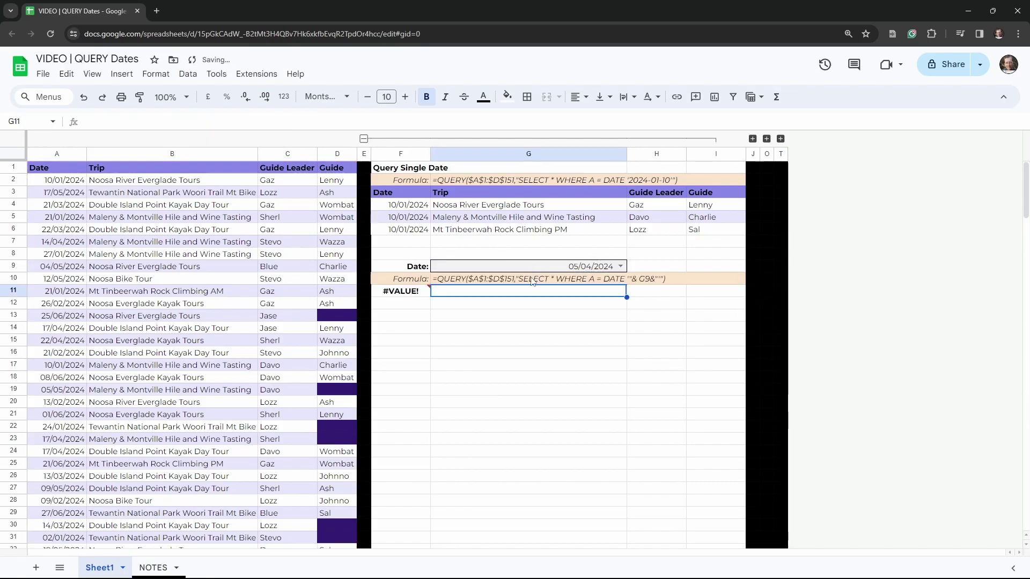
Wrap G9 as TEXT(G9, "YYYY-MM-DD") in F11 and check the returned 05/04/2024 row
click(417, 297)
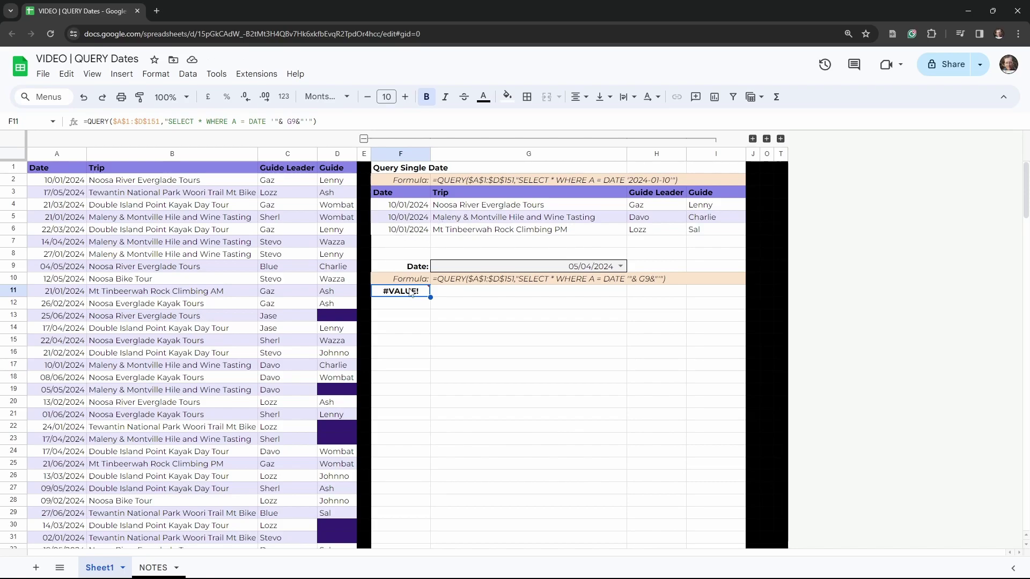
mouse_move(405, 299)
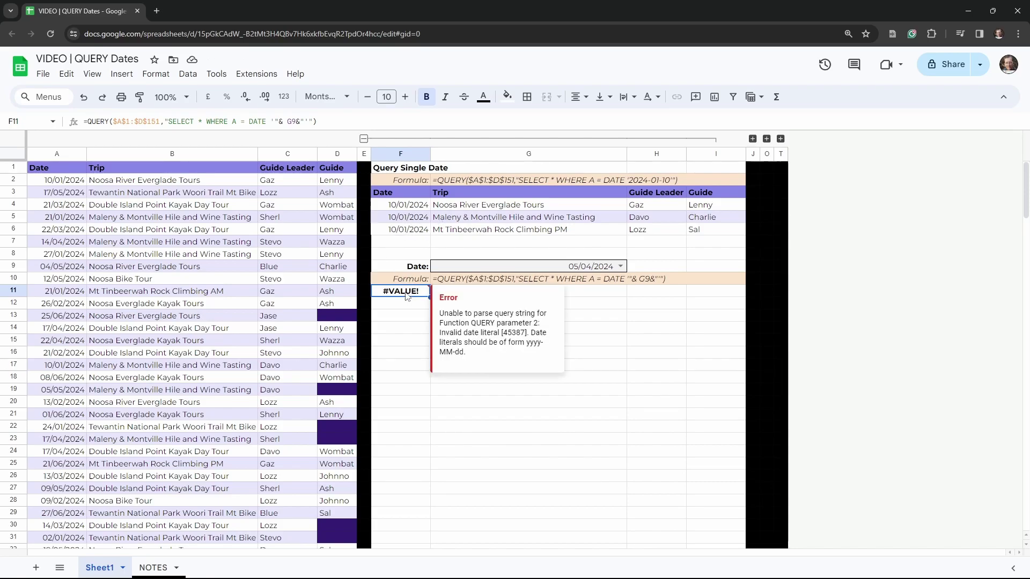
key(Return)
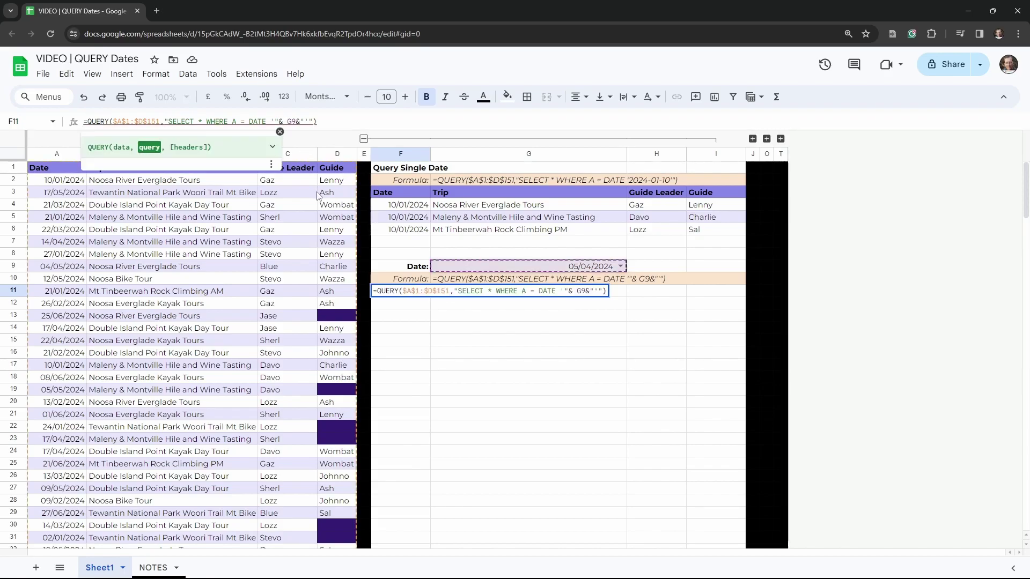
text(TEXT)
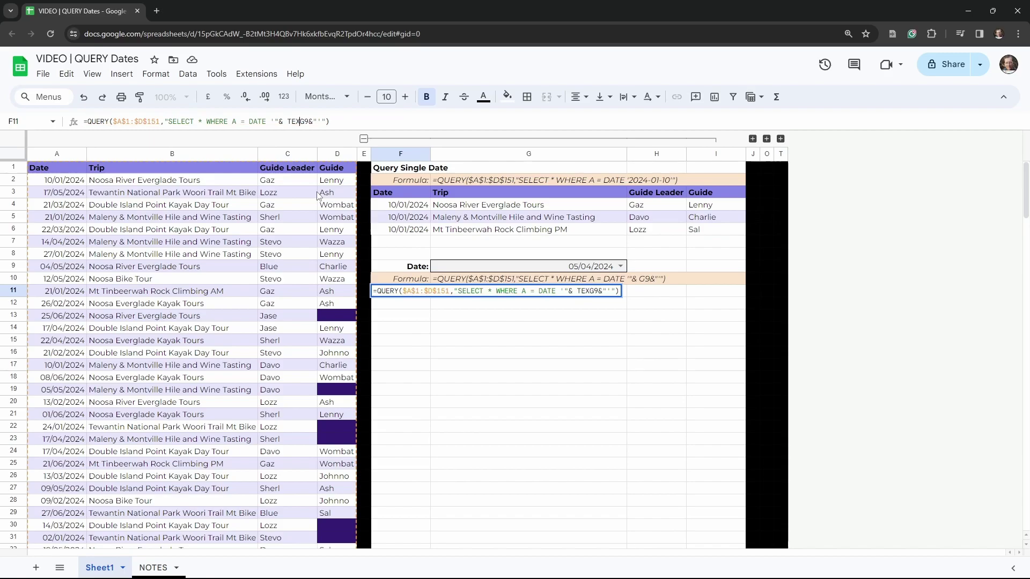
text(()
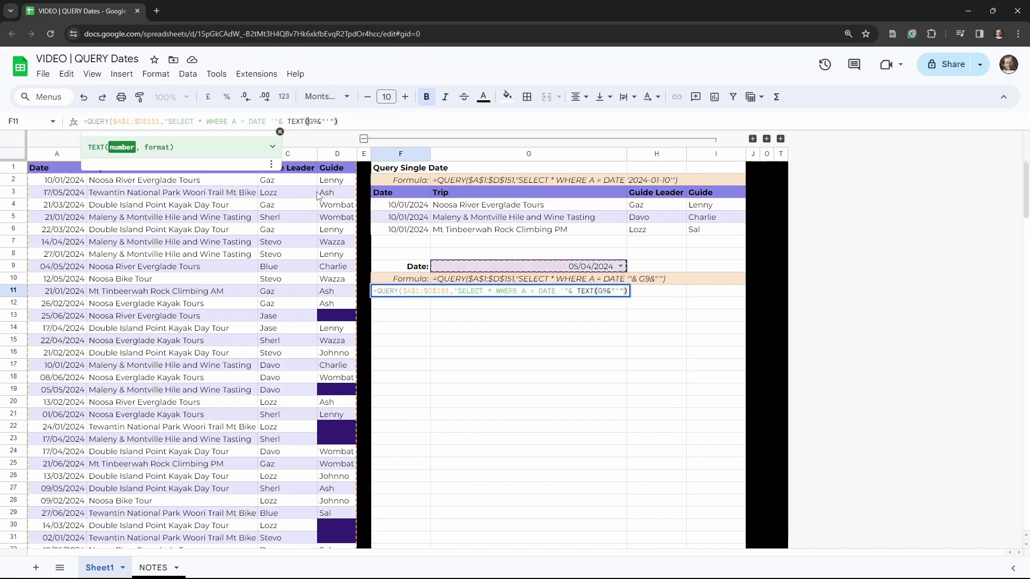
key(Right)
key(Right)
text(, )
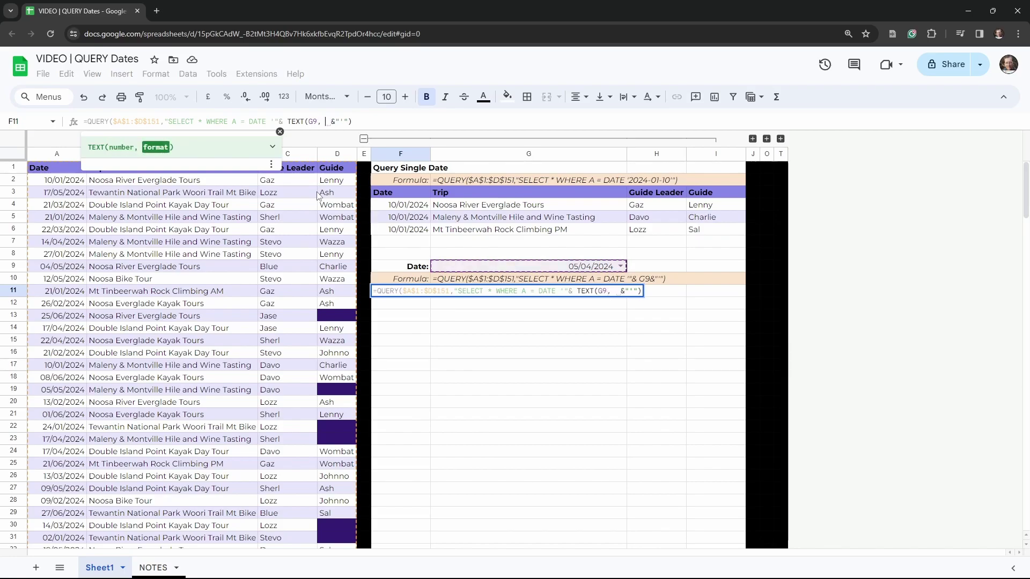
text("")
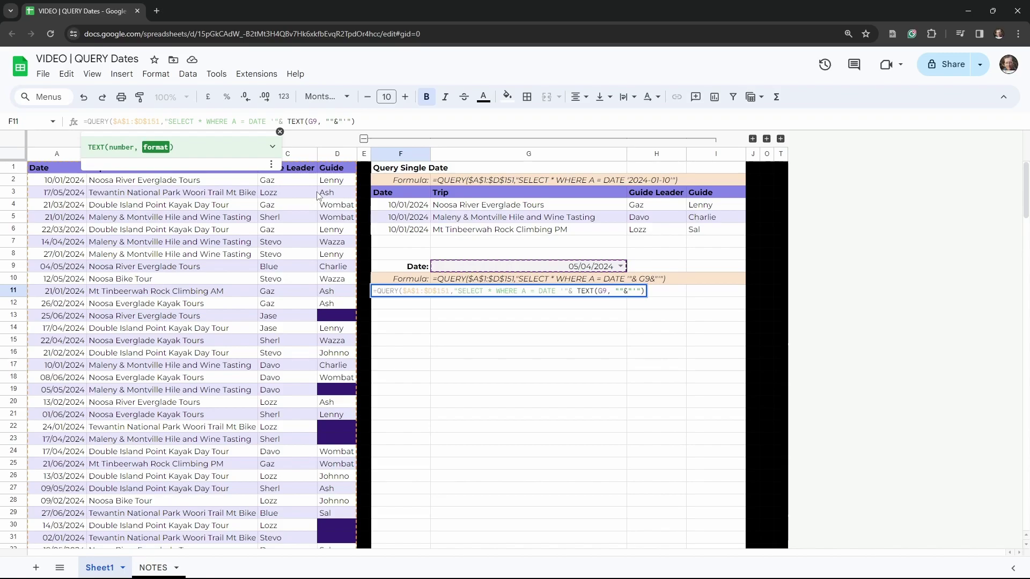
text())
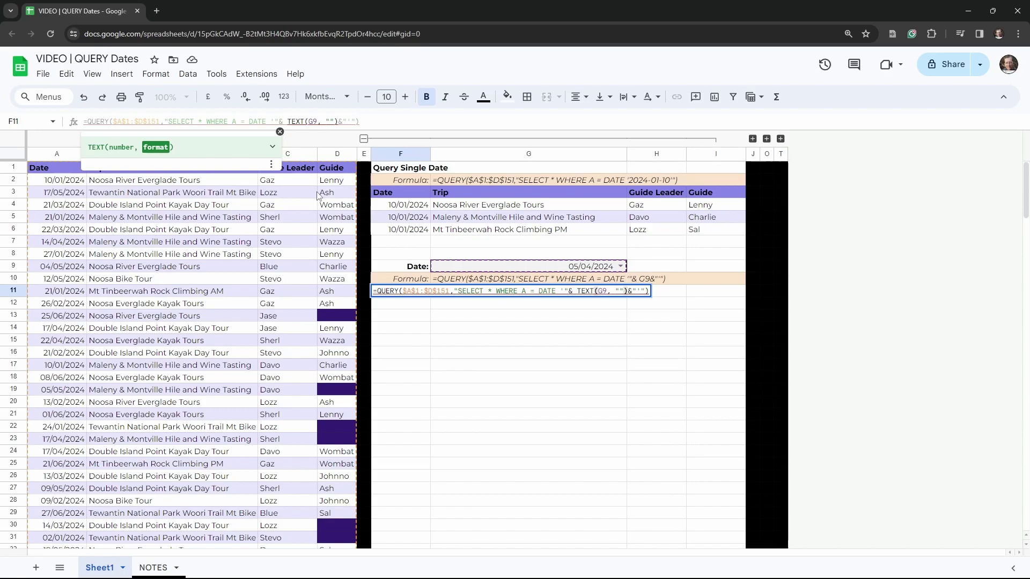
text(yYYY)
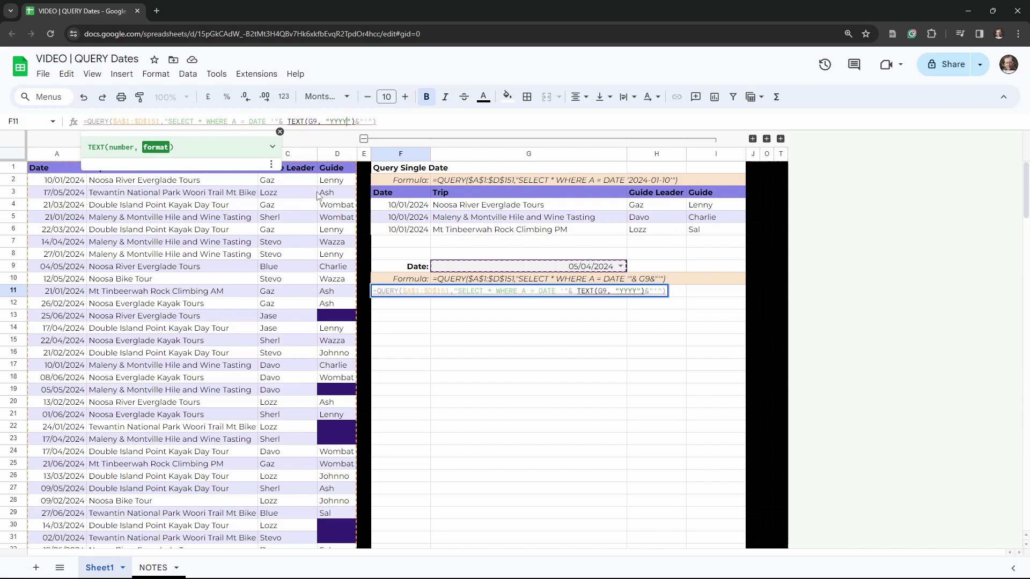
text(-MM-DD)
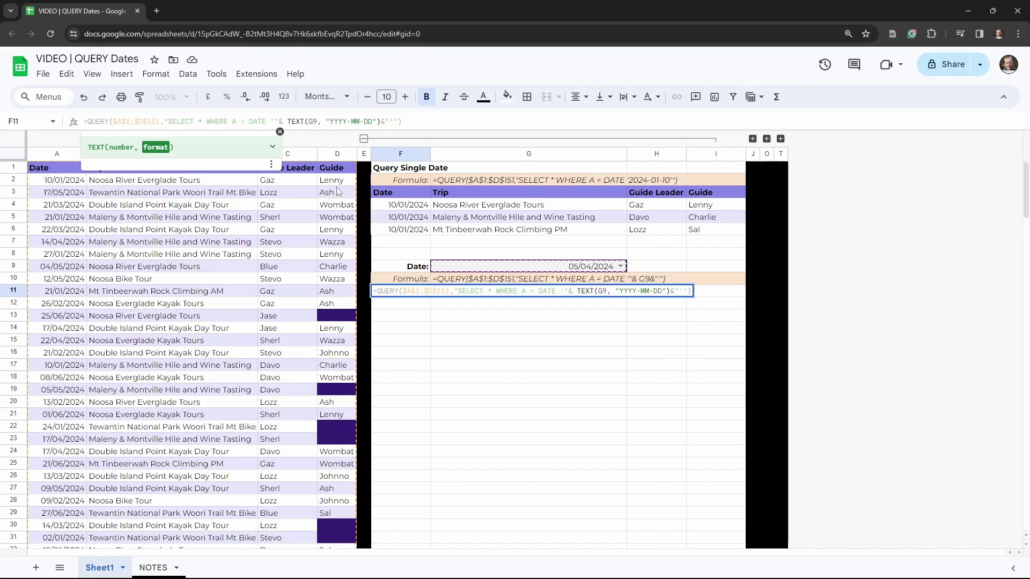
key(Tab)
click(408, 307)
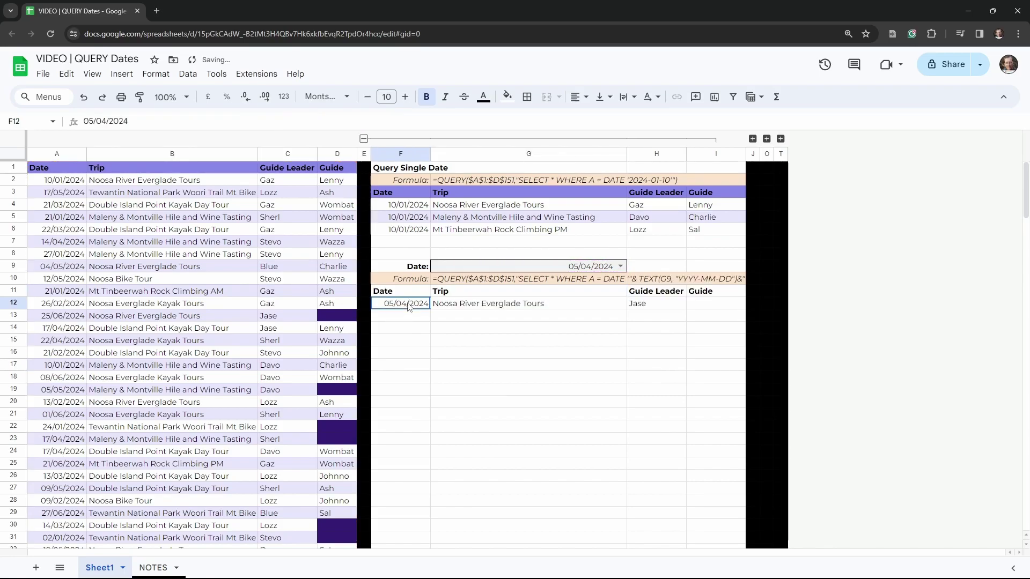
click(519, 309)
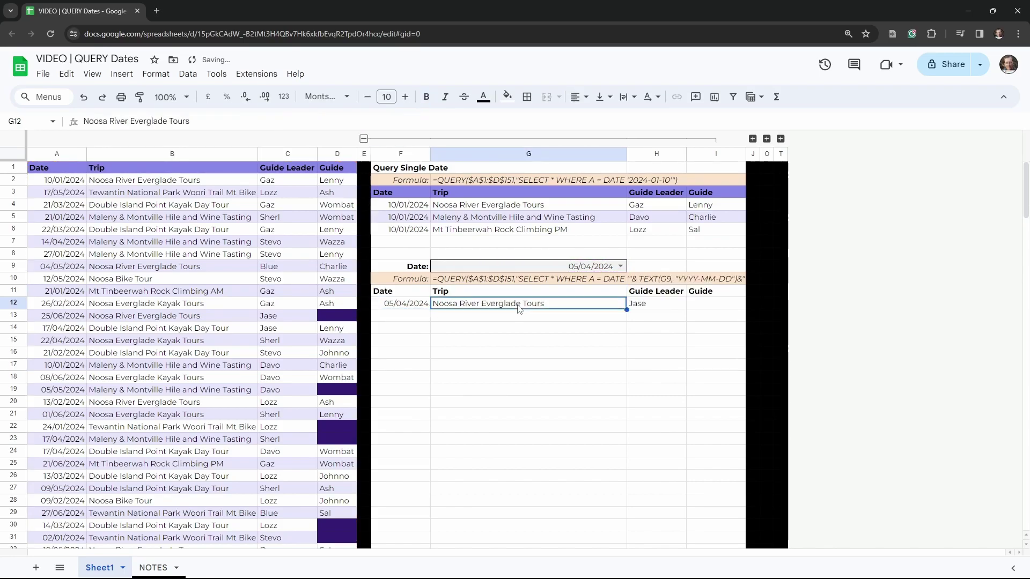
Try dates 10/01/2024, 29/01/2024 and 02/01/2024 in G9, finishing on 01/01/2024
click(411, 308)
click(624, 269)
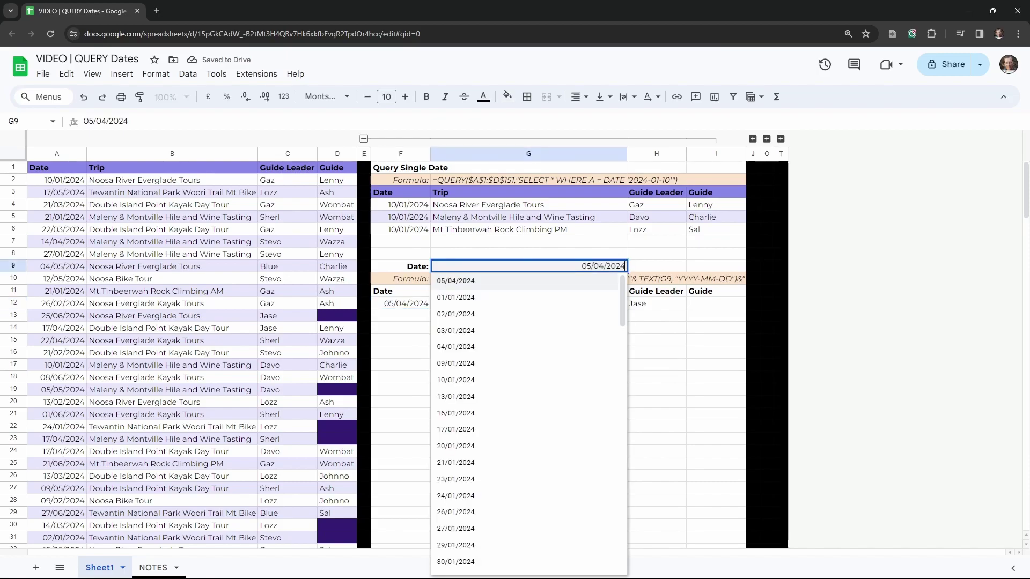
click(519, 390)
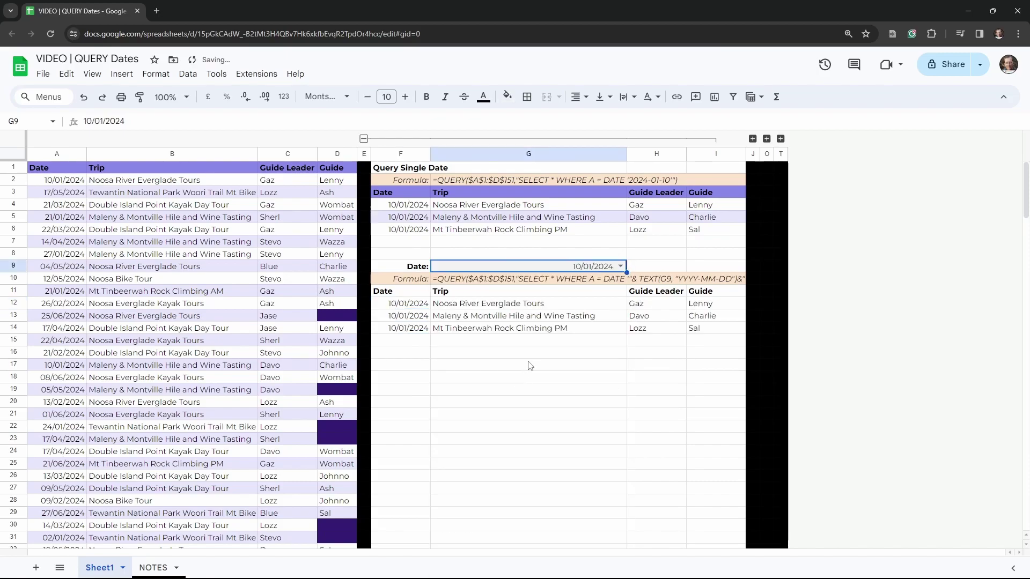
click(613, 272)
click(488, 531)
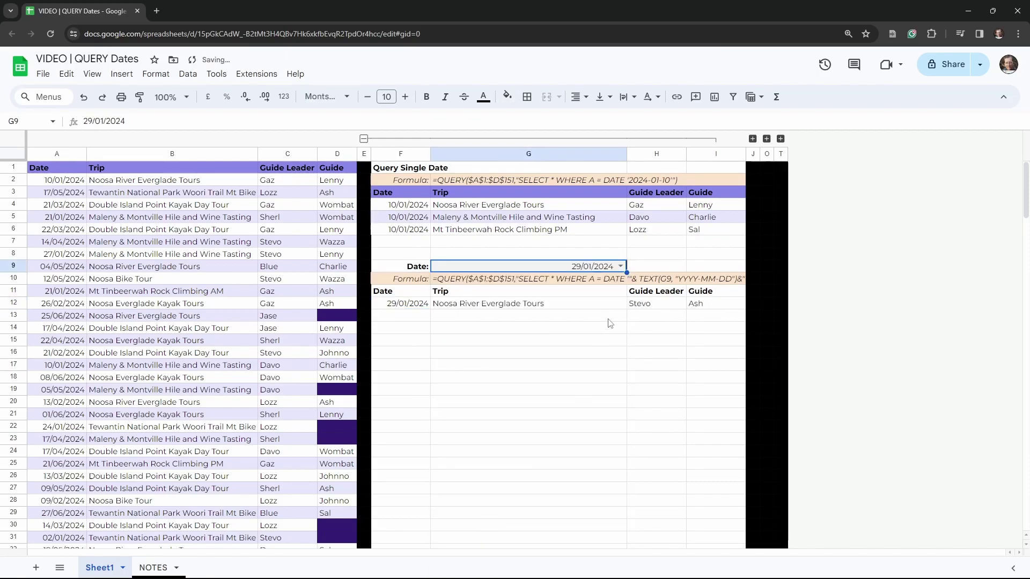
click(620, 267)
click(490, 326)
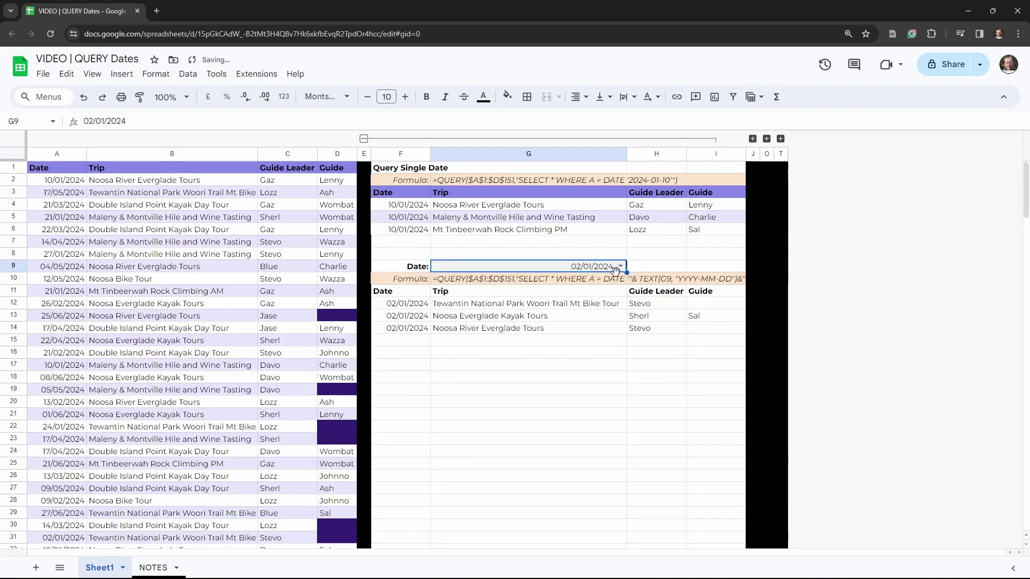
click(620, 267)
click(504, 307)
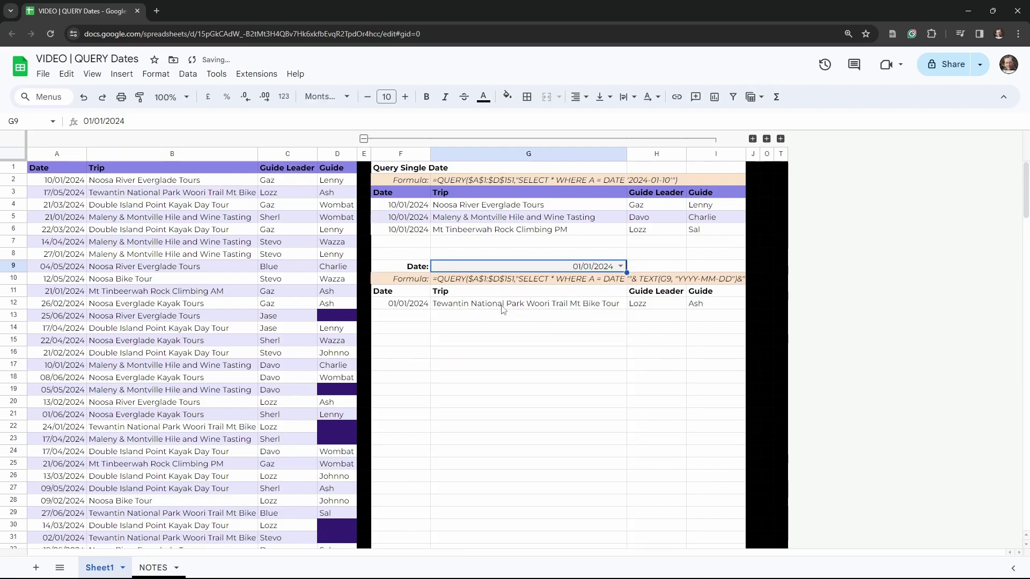
click(520, 392)
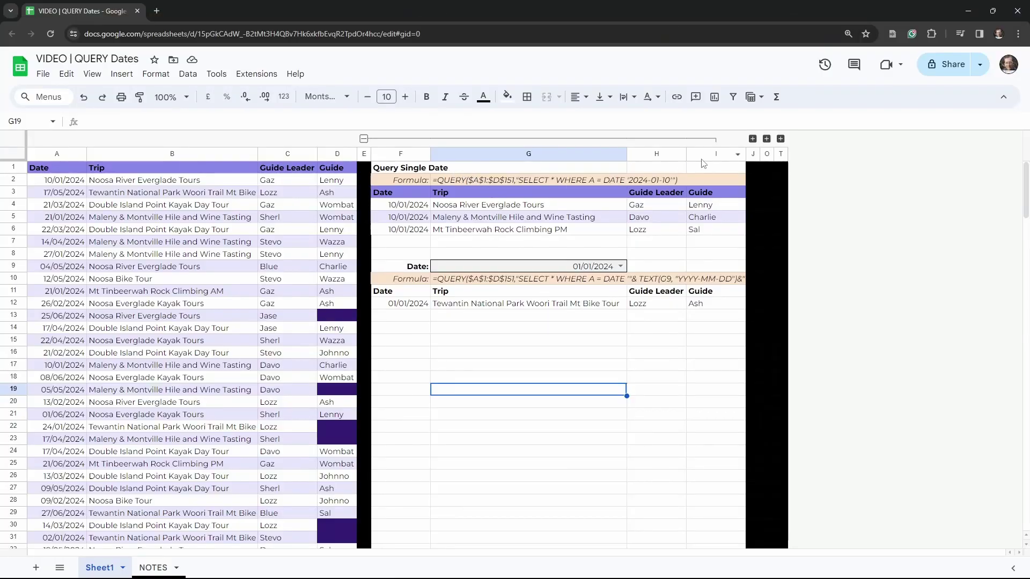
Expand the hidden Greater Than or Less Than columns K–N and dismiss the formula error
click(753, 139)
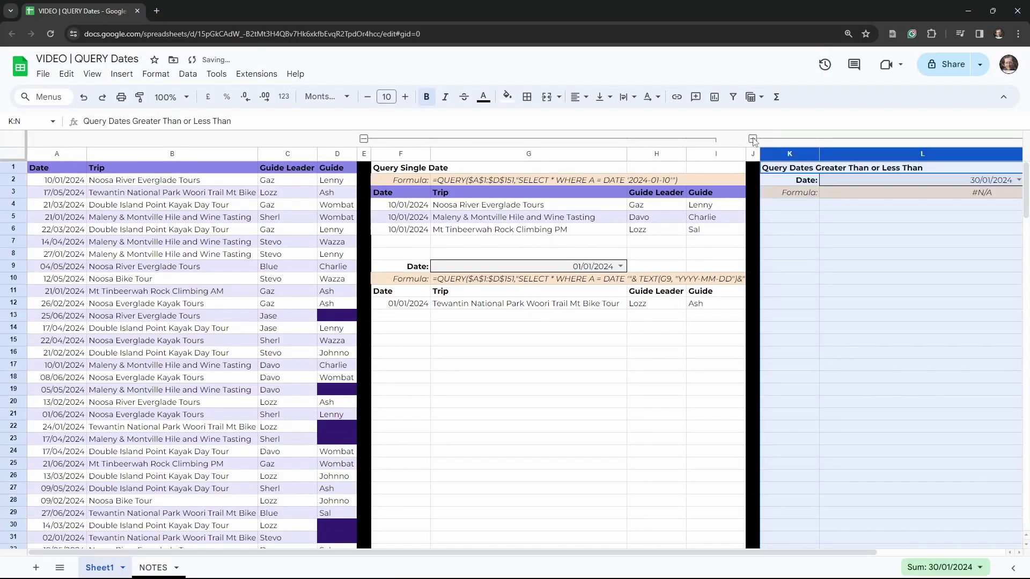
scroll(612, 303, right, 3)
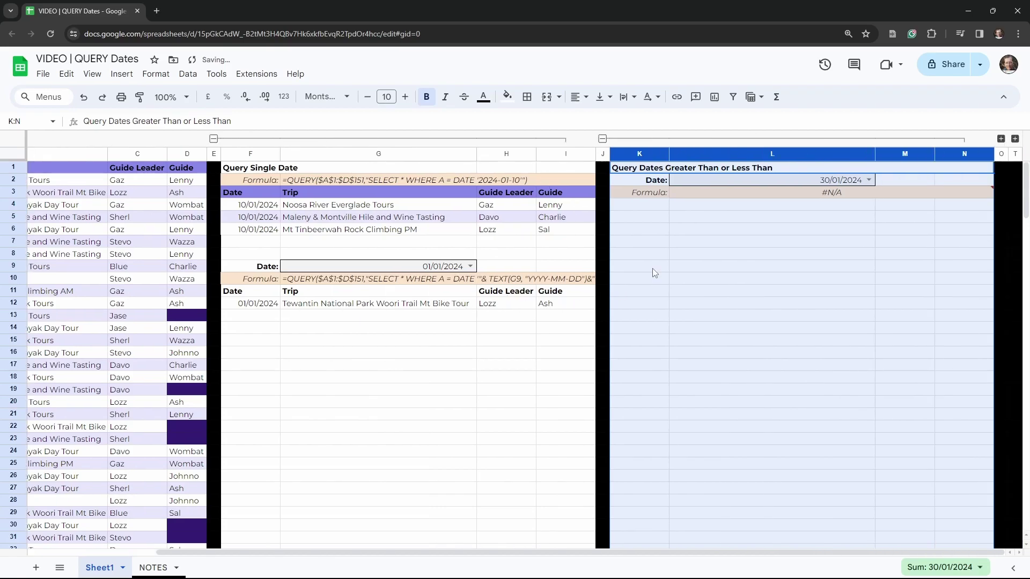
mouse_move(716, 190)
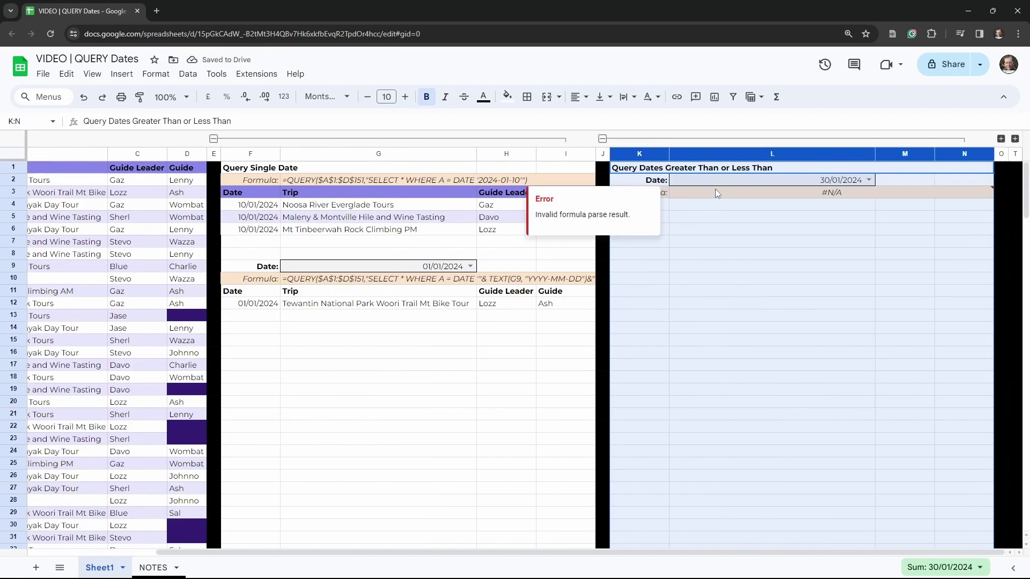
click(733, 277)
click(621, 207)
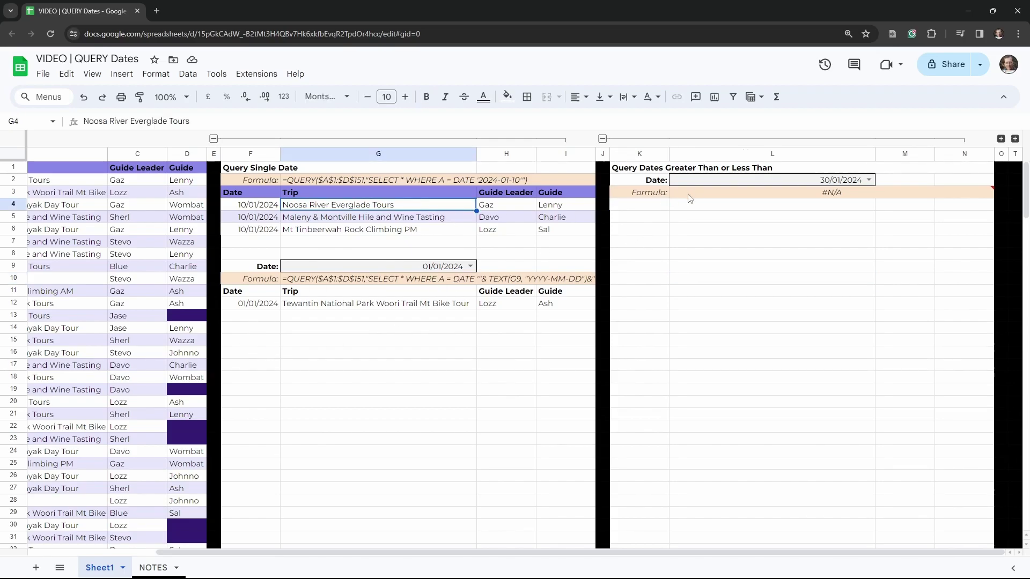
click(748, 182)
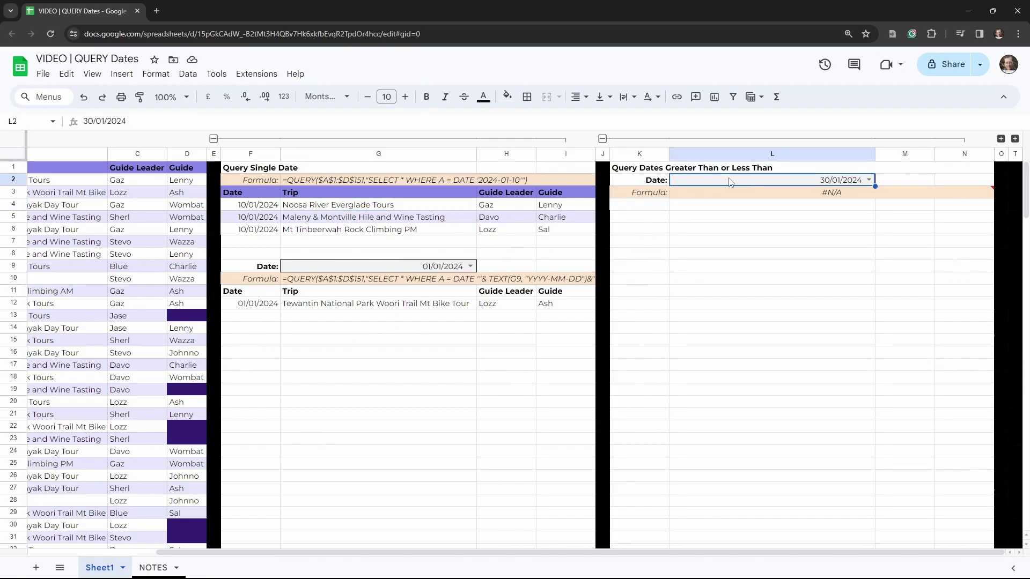
Select F11's entire TEXT(G9) QUERY formula in the formula bar for copying
click(248, 305)
click(249, 293)
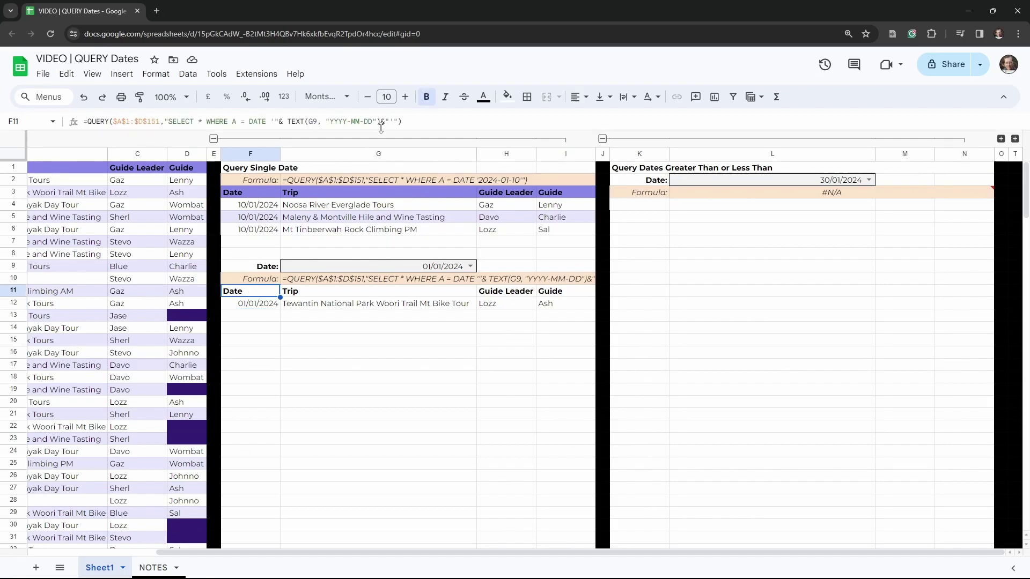
click(417, 121)
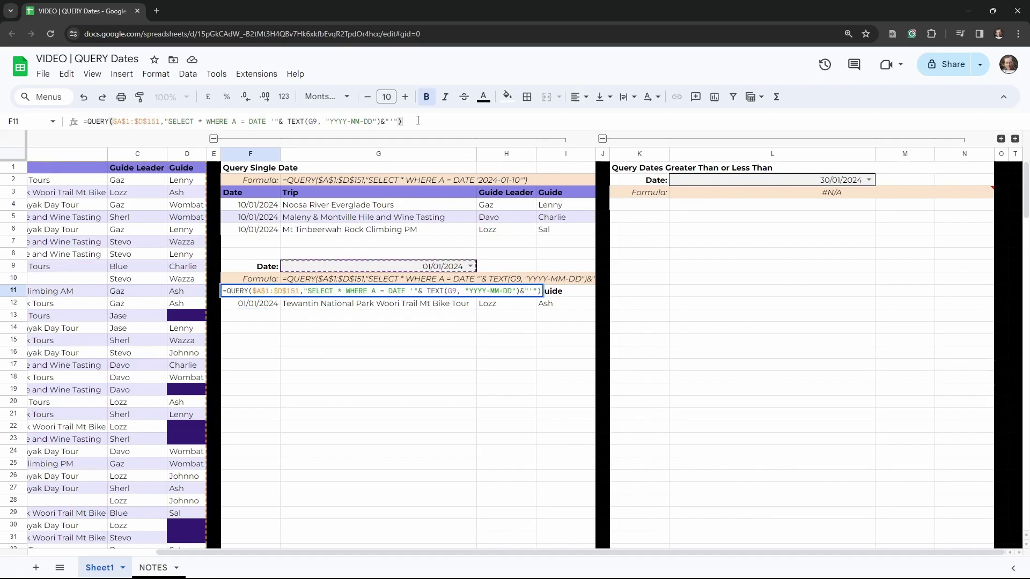
key(ctrl+a)
key(ctrl+c)
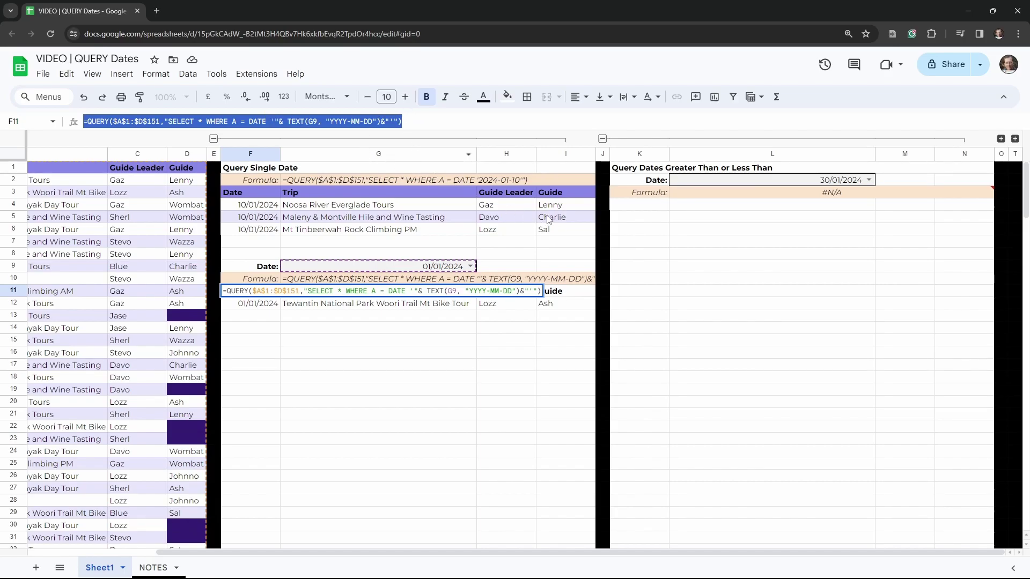
Paste the formula into K4, changing A = to A < and G9 to L2
click(647, 209)
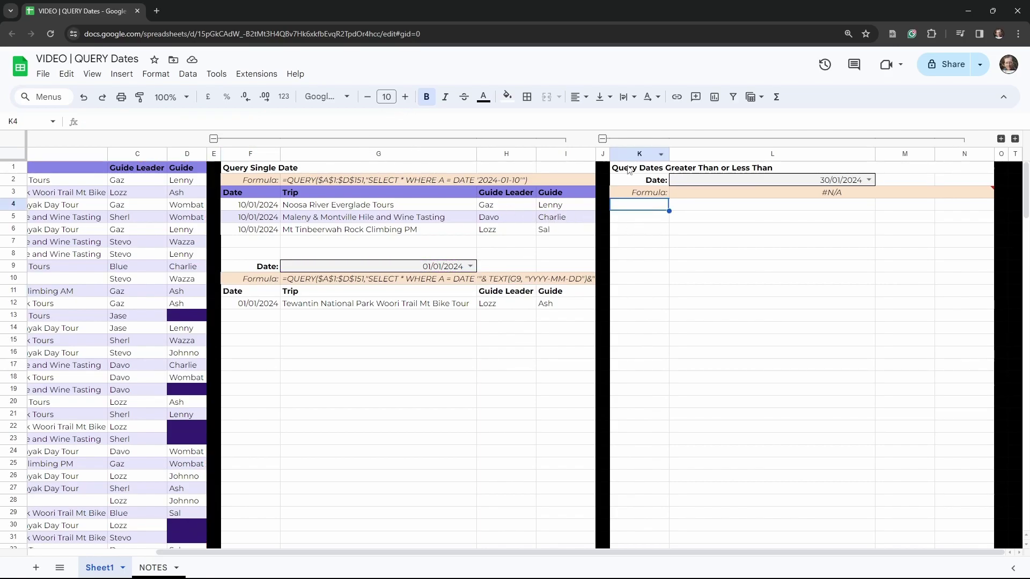
click(365, 125)
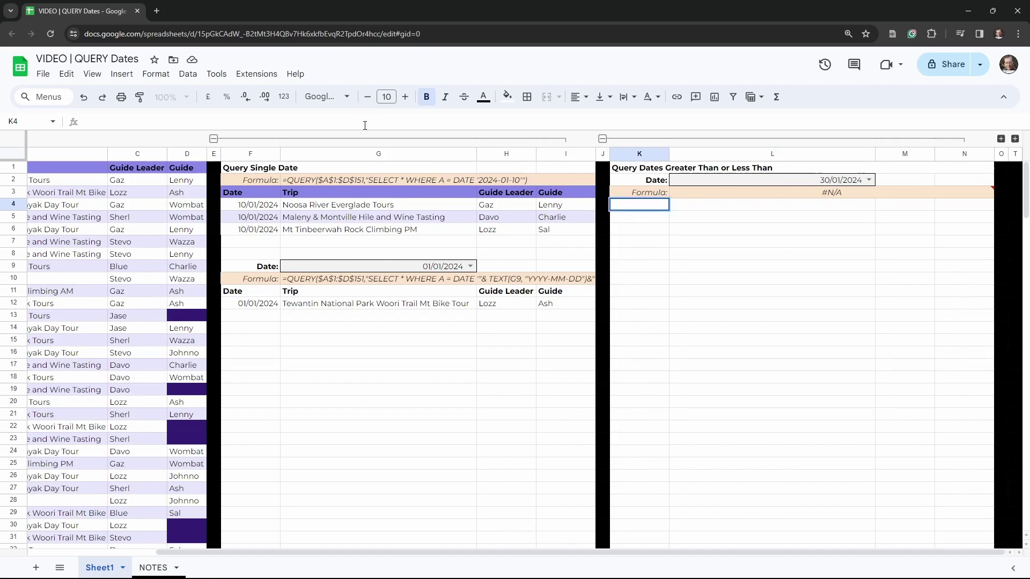
key(ctrl+v)
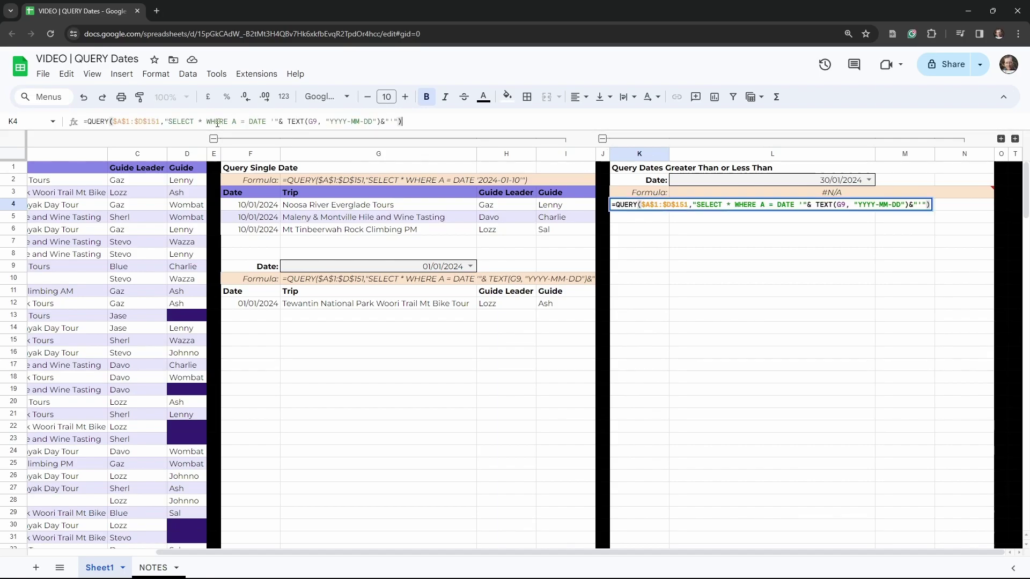
click(236, 122)
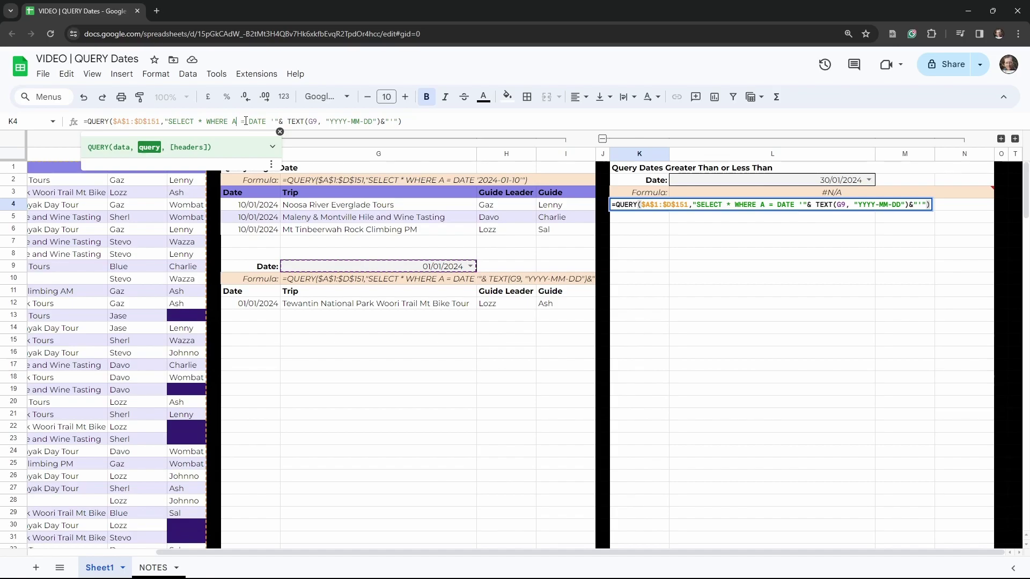
double_click(244, 121)
double_click(314, 121)
text(L2)
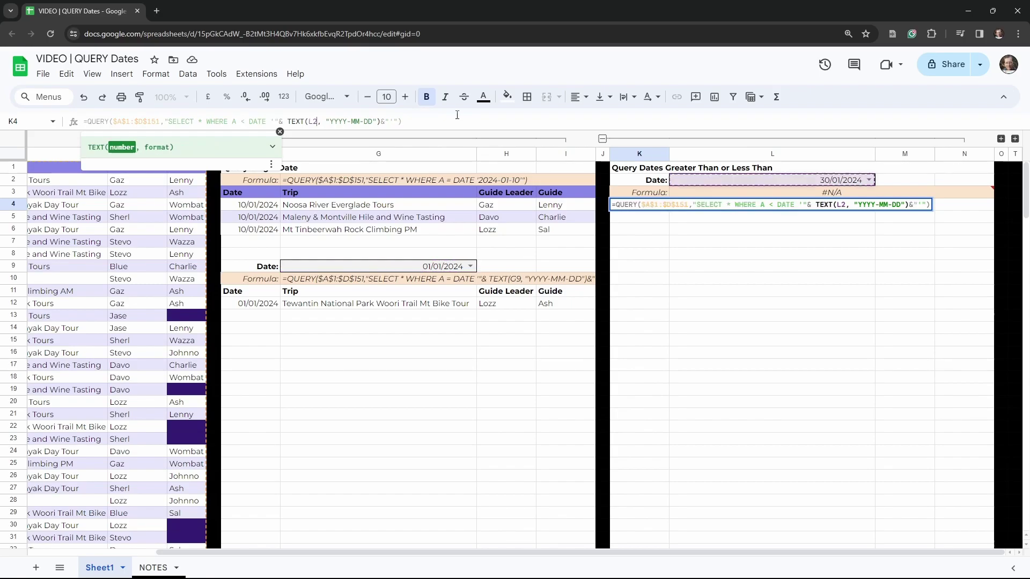
key(Tab)
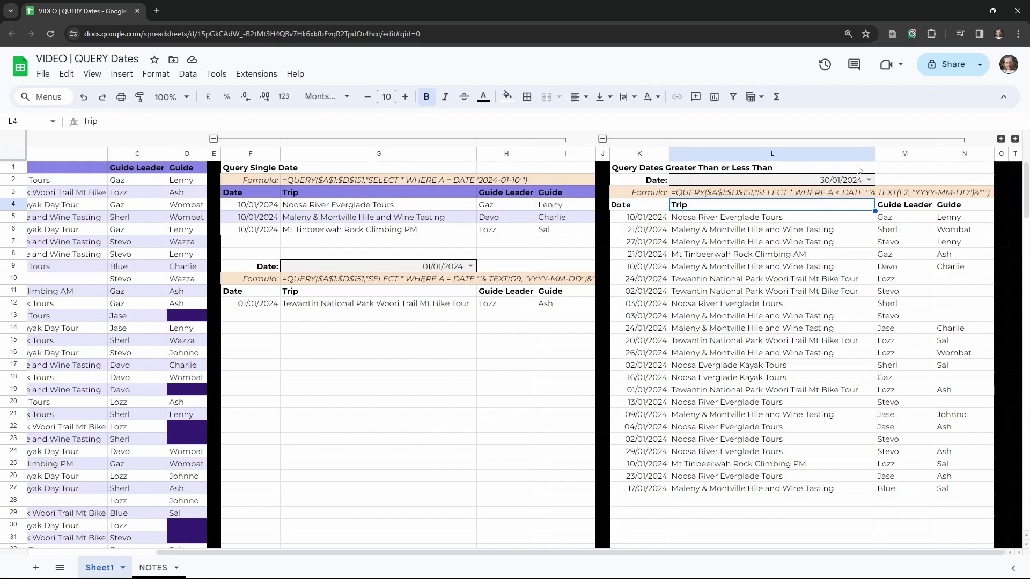
Change K4's query comparison from '<' to '<=' for dates up to 30/01/2024
click(708, 241)
click(652, 217)
click(651, 208)
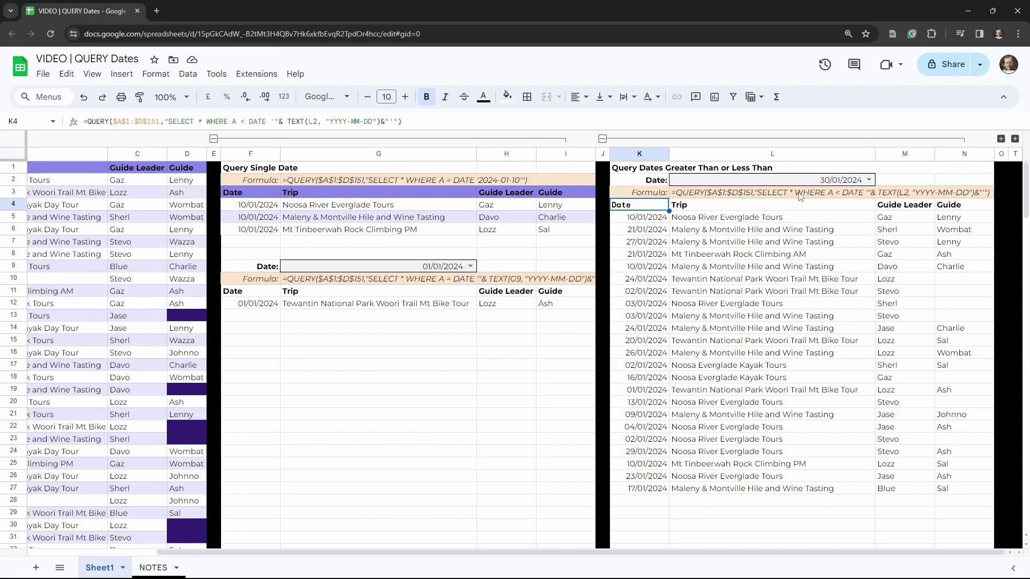
click(245, 121)
text(=)
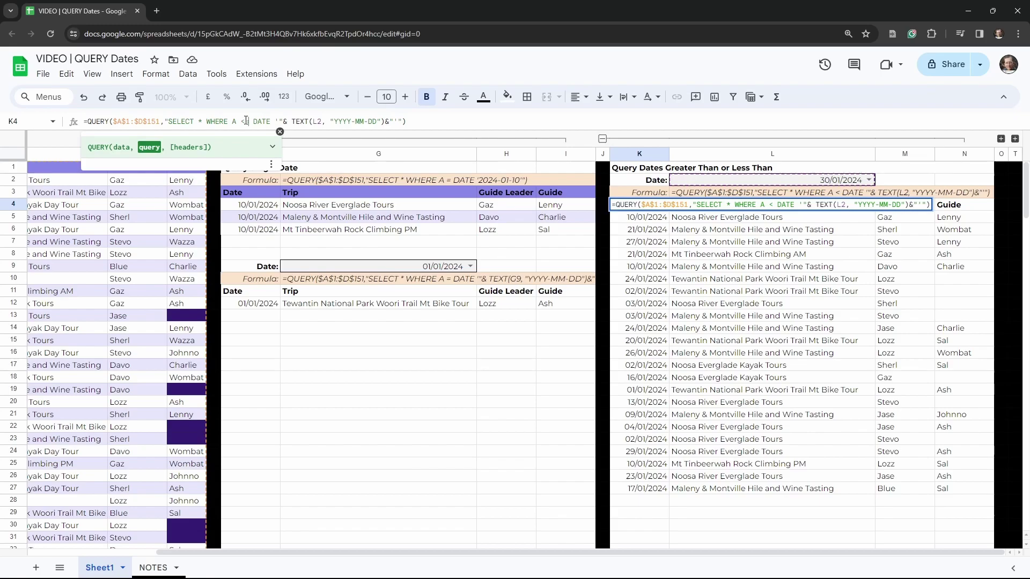
key(Tab)
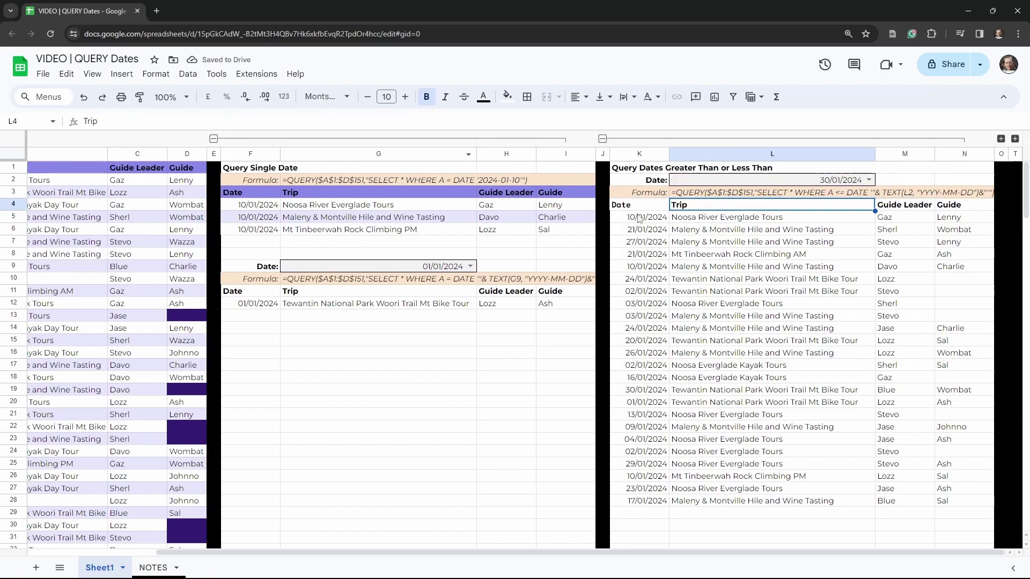
Switch the comparison to '>=' so K4 lists tours on or after 30/01/2024, then review the results
key(Left)
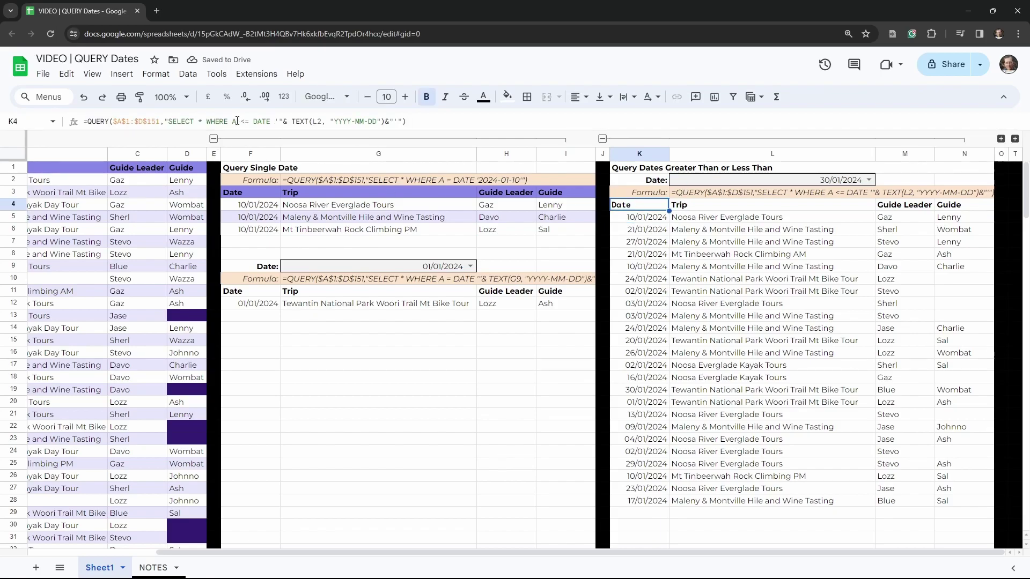
double_click(242, 121)
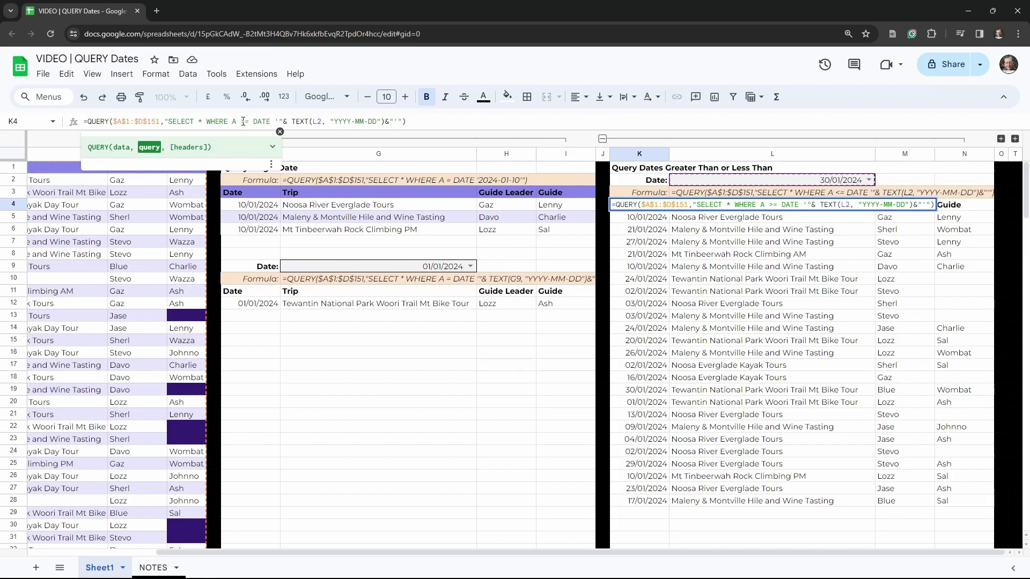
key(Tab)
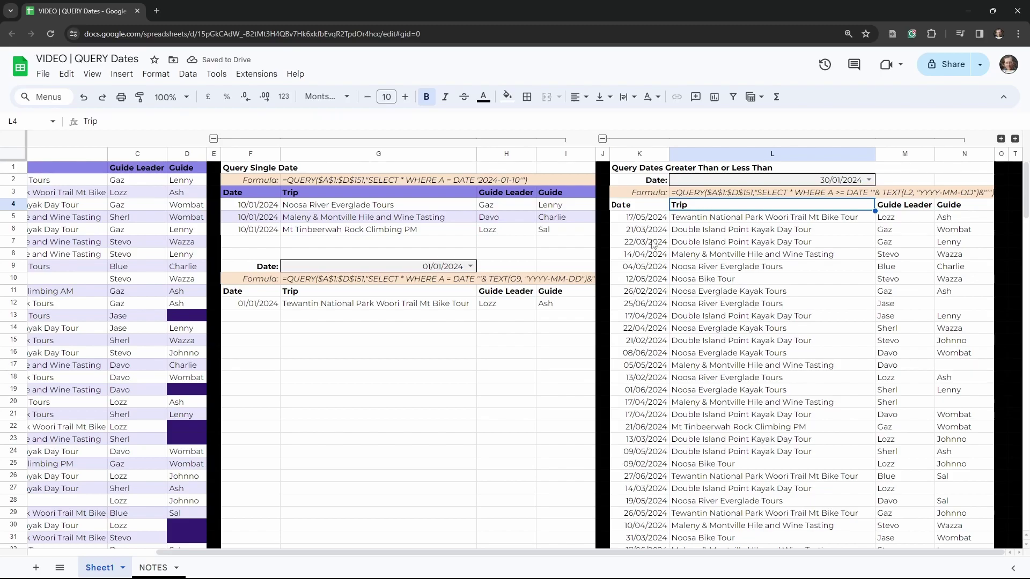
click(643, 222)
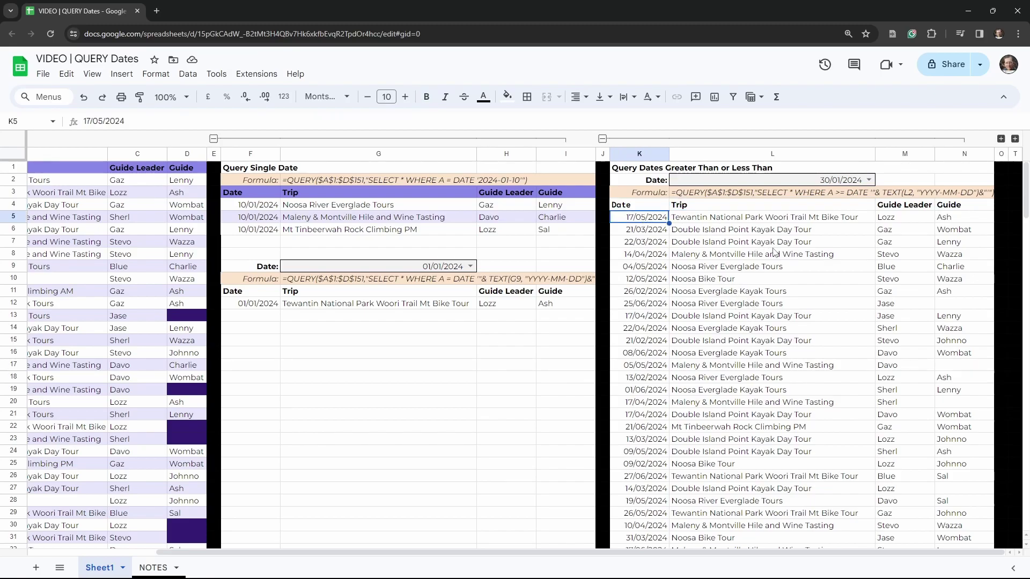
scroll(774, 252, down, 4)
scroll(774, 252, down, 12)
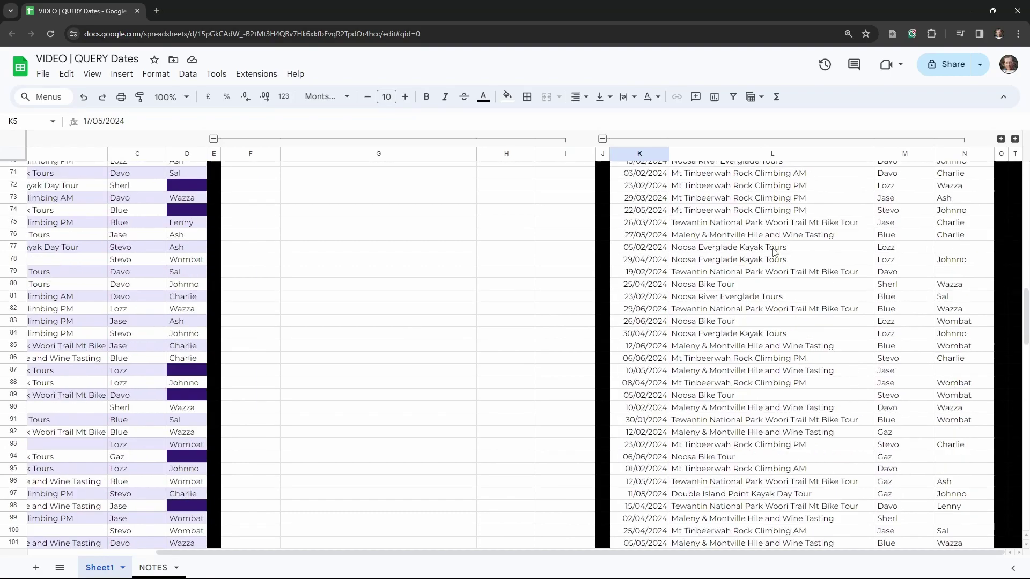
scroll(774, 252, up, 16)
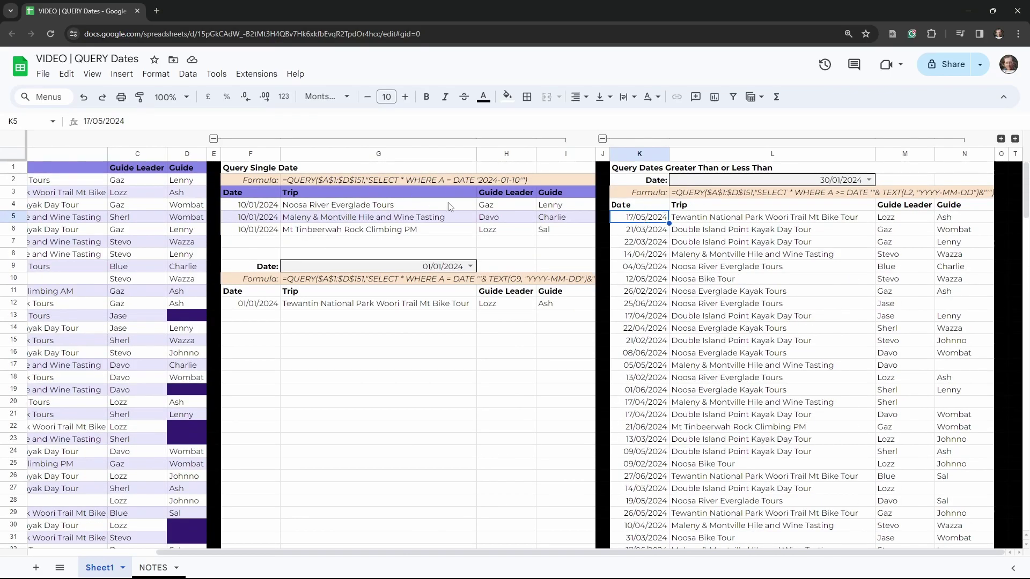
Hide columns F–I, reveal the sorted section, and select K4's whole formula for copying to P4
click(213, 139)
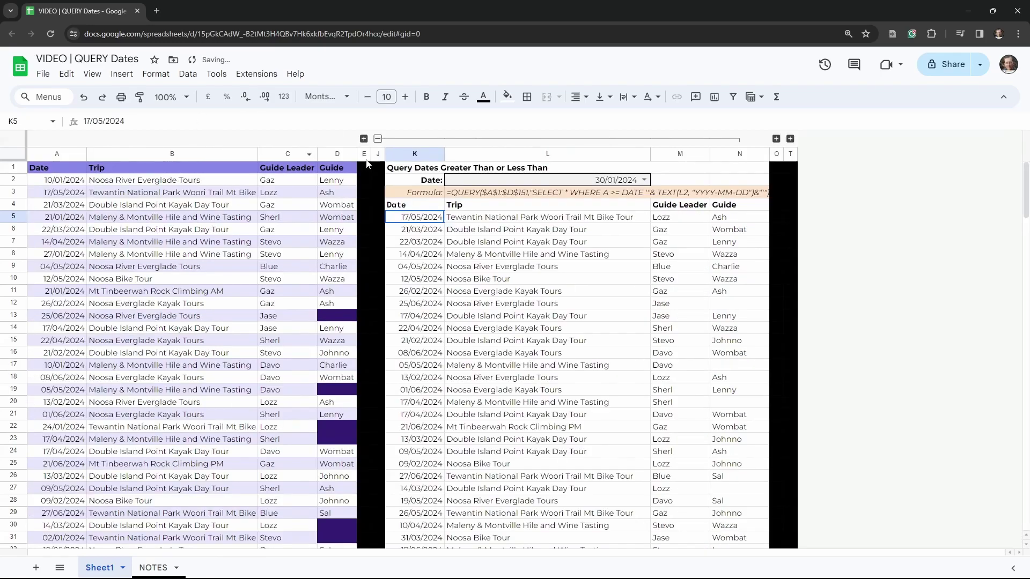
click(776, 139)
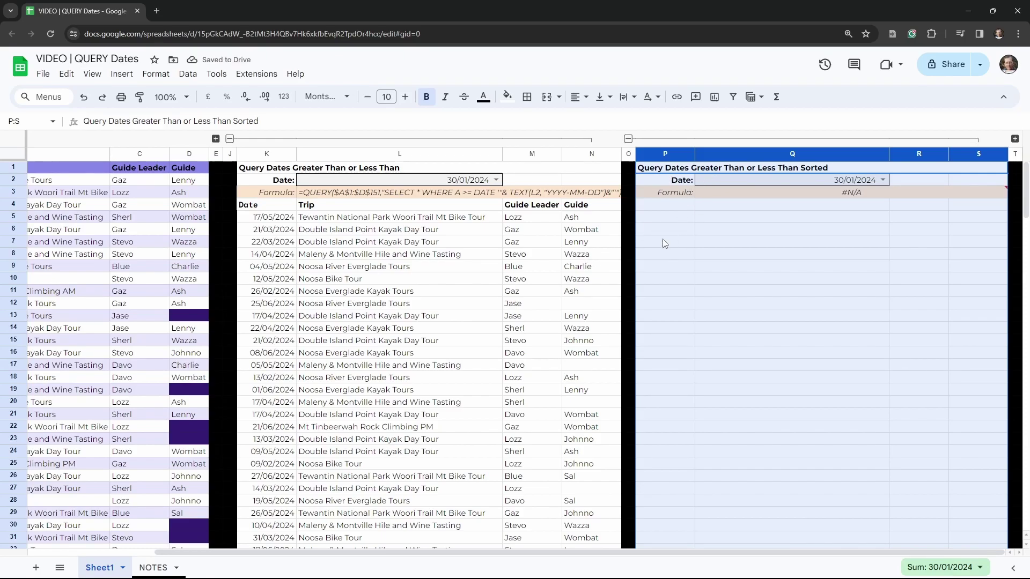
click(272, 209)
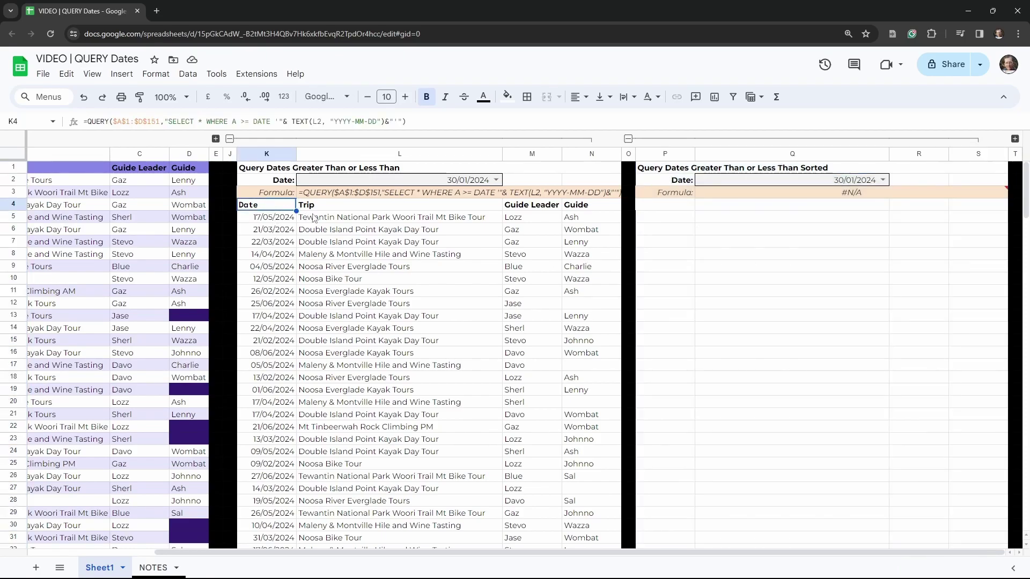
click(434, 122)
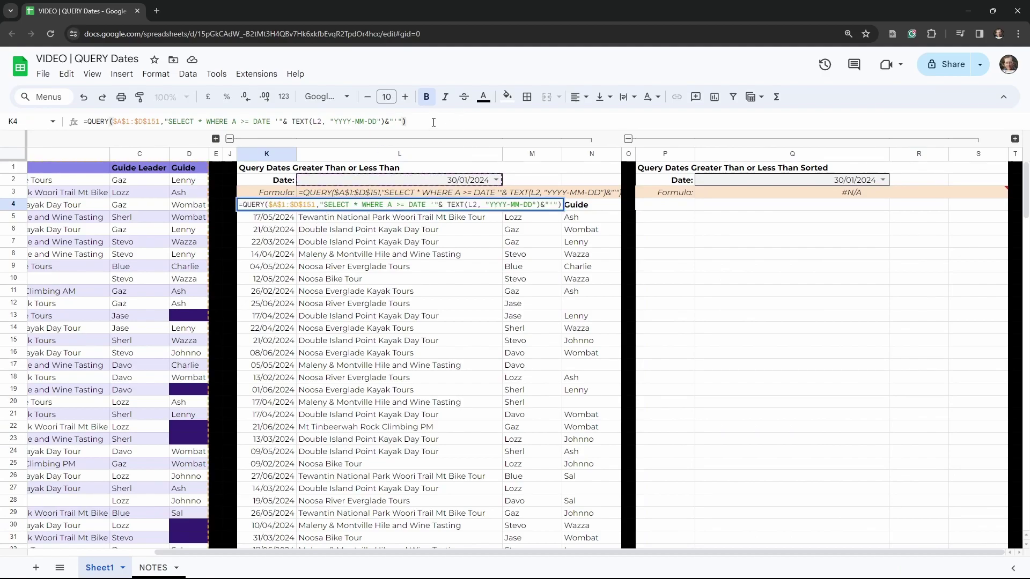
key(ctrl+a)
key(ctrl+c)
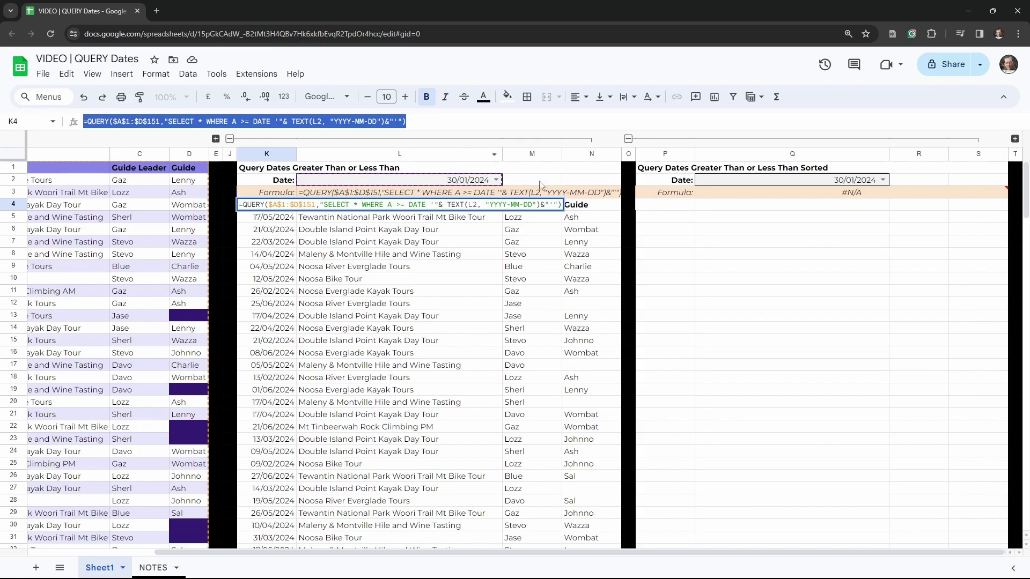
click(665, 206)
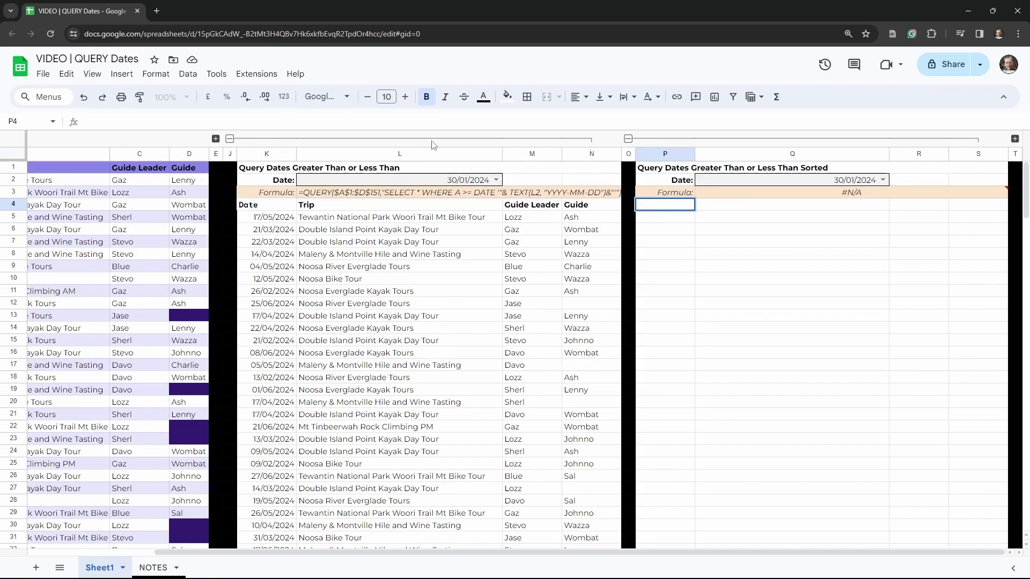
Paste the QUERY into P4 and append ORDER BY A ASC to the query string
key(ctrl+v)
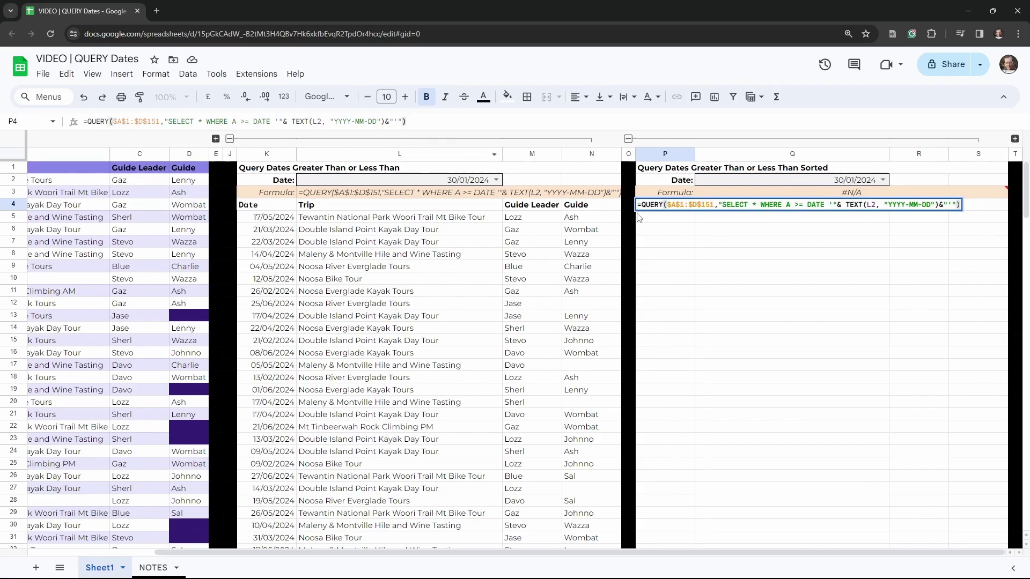
click(399, 122)
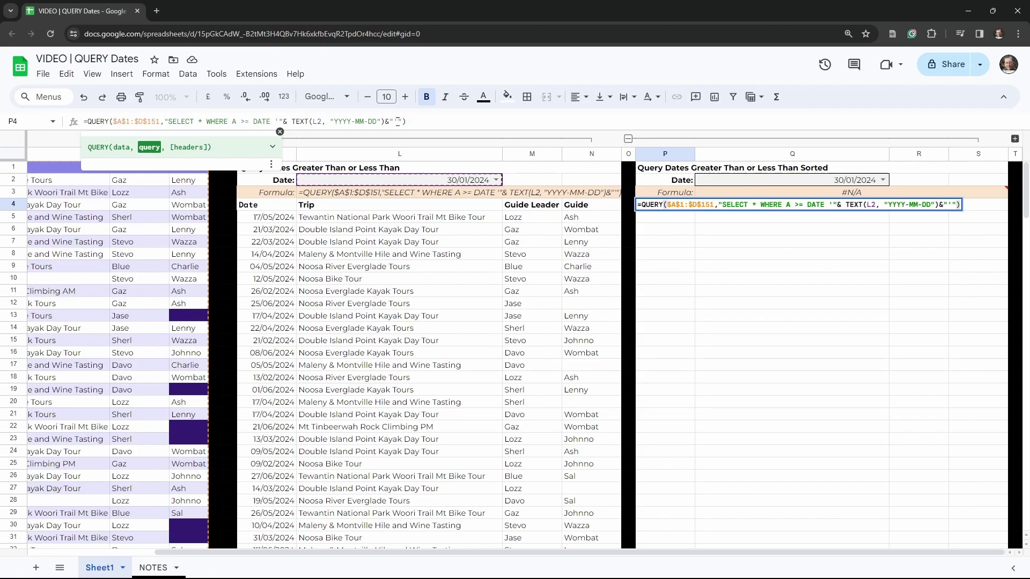
double_click(397, 122)
click(398, 122)
text(ORDER BY)
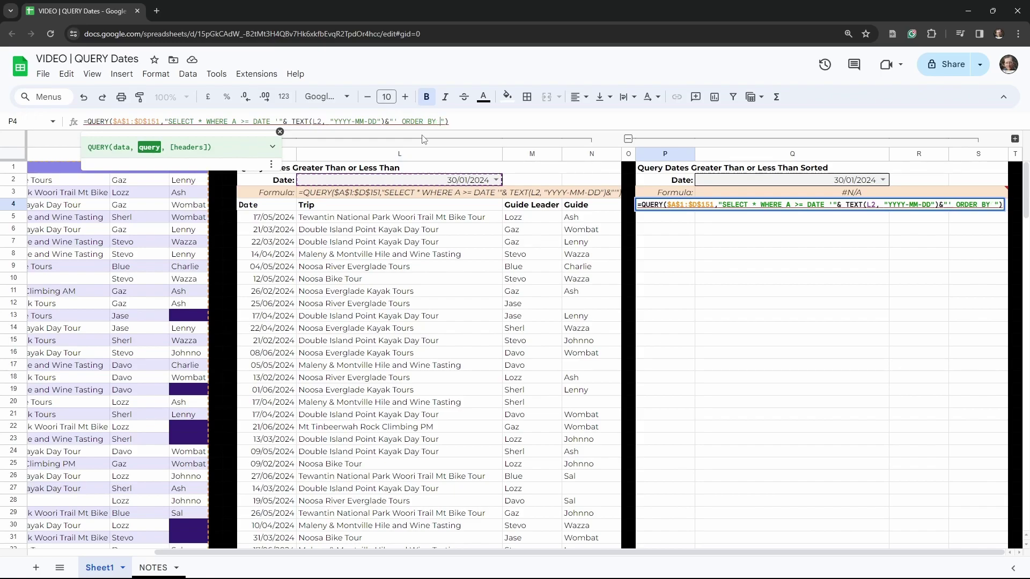
text(A)
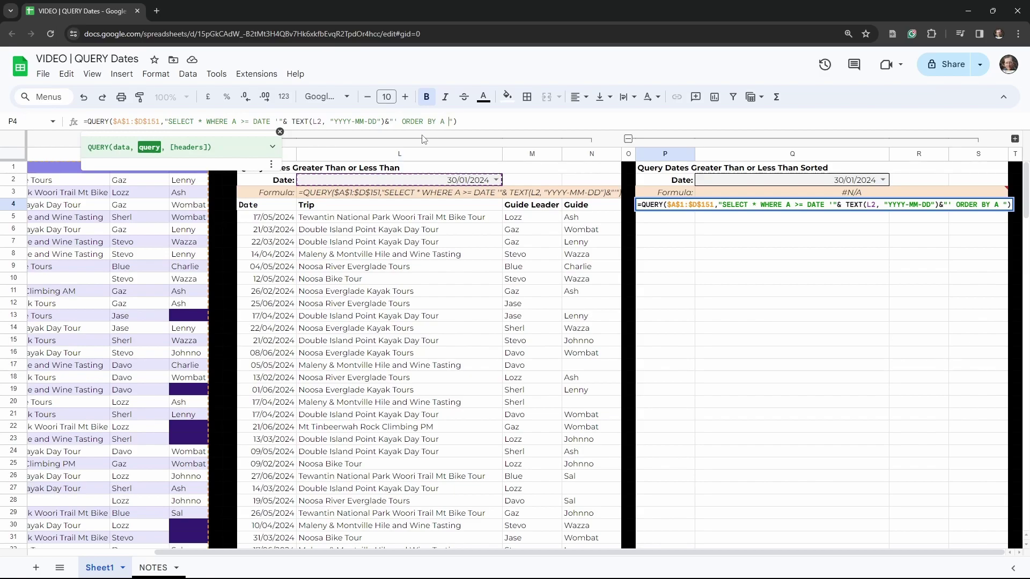
text( ASC)
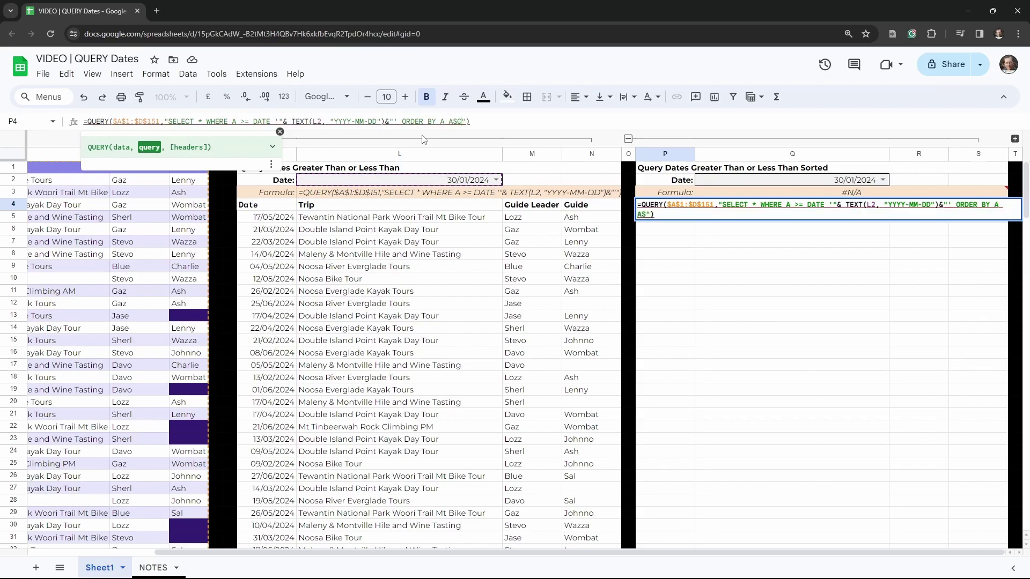
key(Tab)
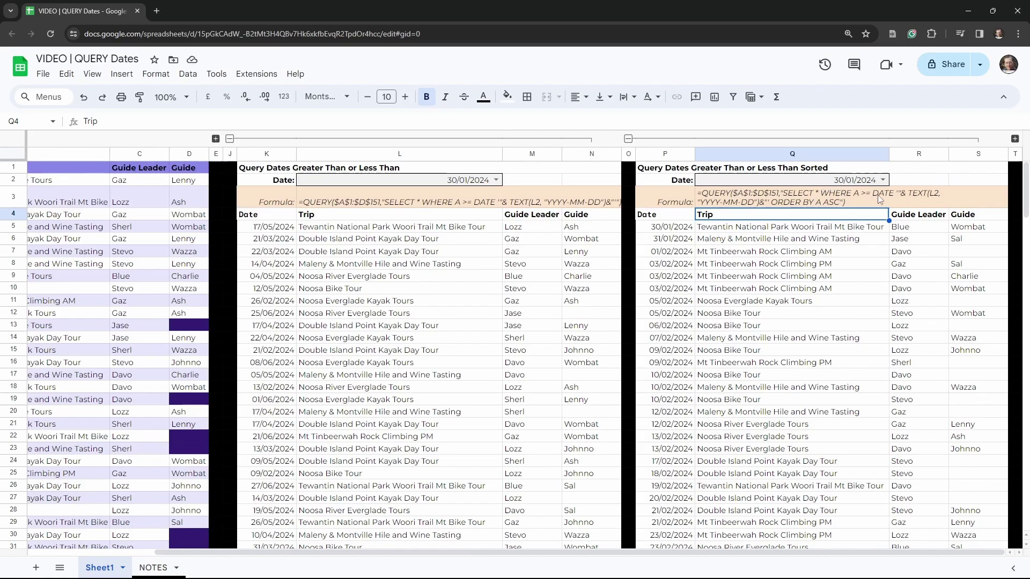
Point P4's date reference at Q2 instead of L2 and check the date-sorted results
click(854, 183)
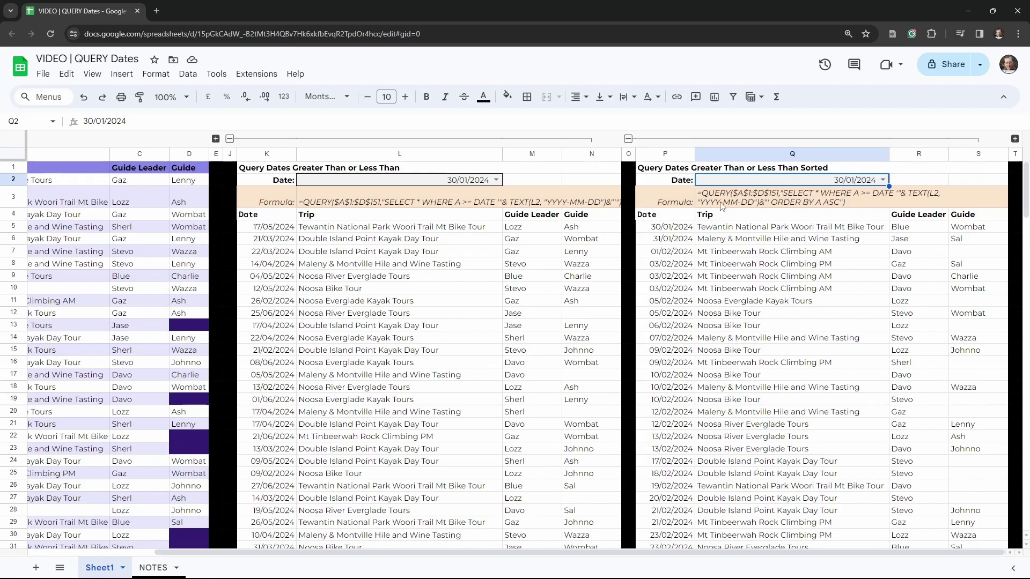
click(664, 215)
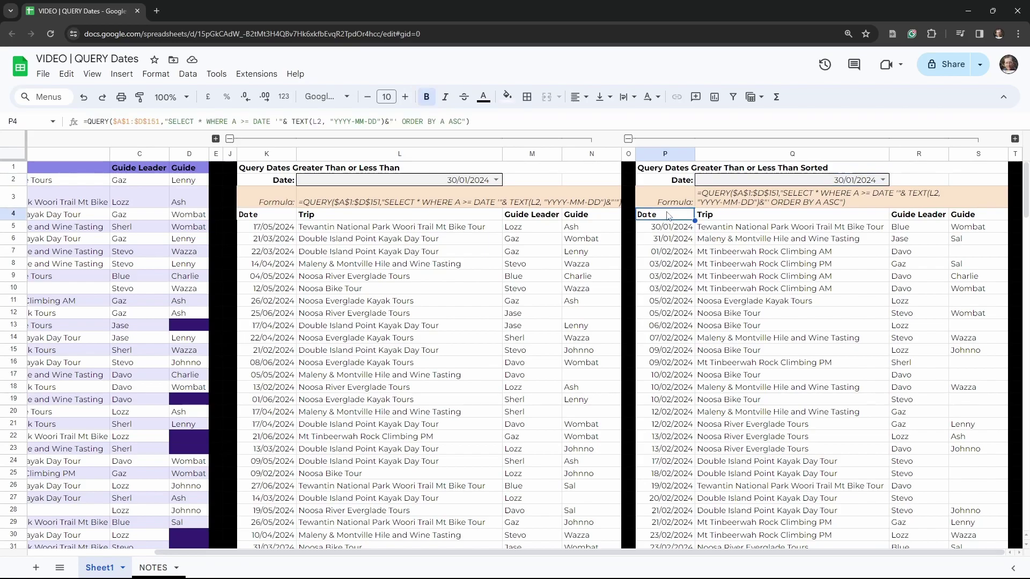
click(317, 123)
key(BackSpace)
text(Q)
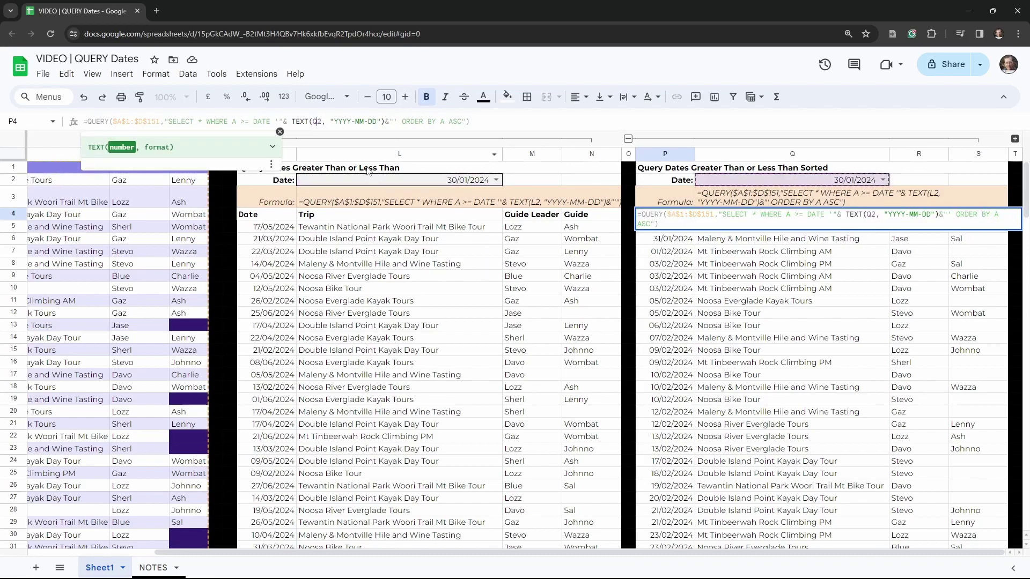
key(Tab)
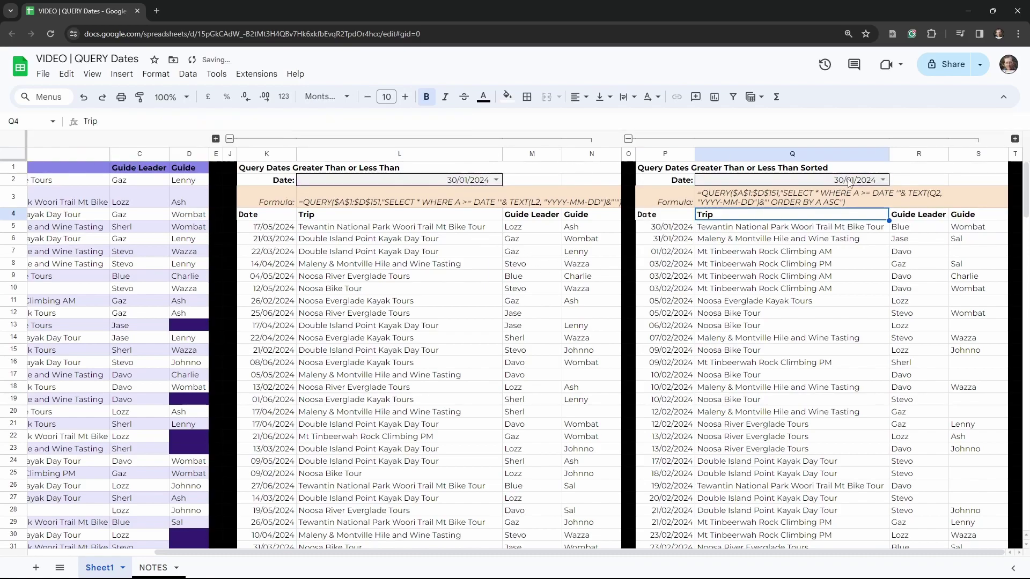
key(Left)
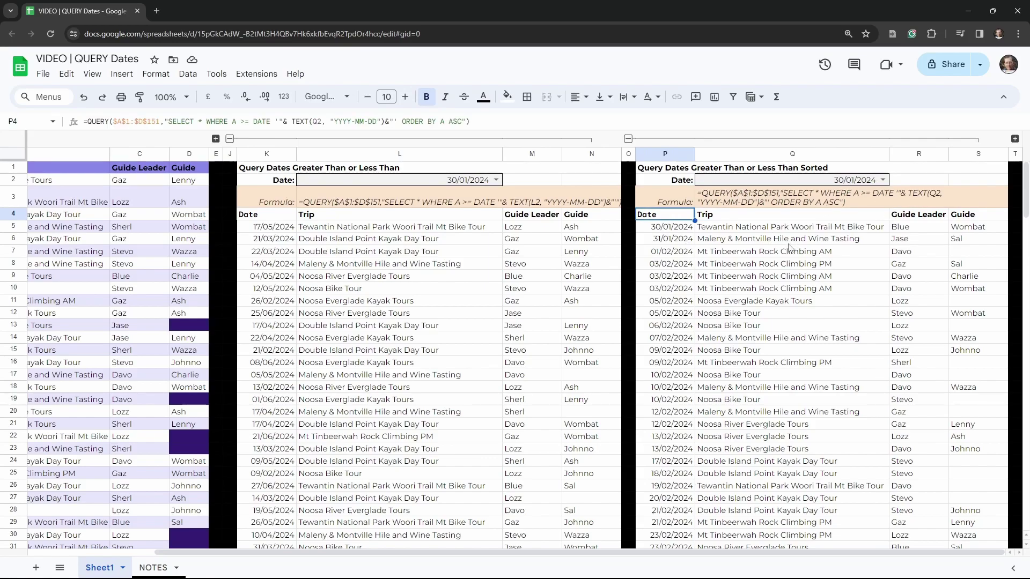
scroll(790, 248, down, 3)
scroll(790, 247, down, 3)
scroll(751, 231, up, 6)
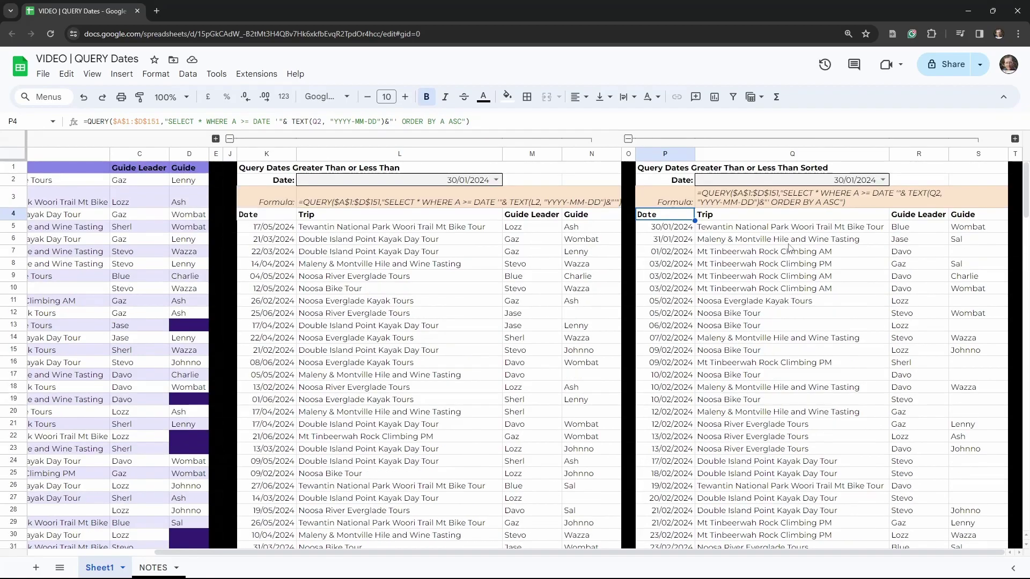
click(730, 228)
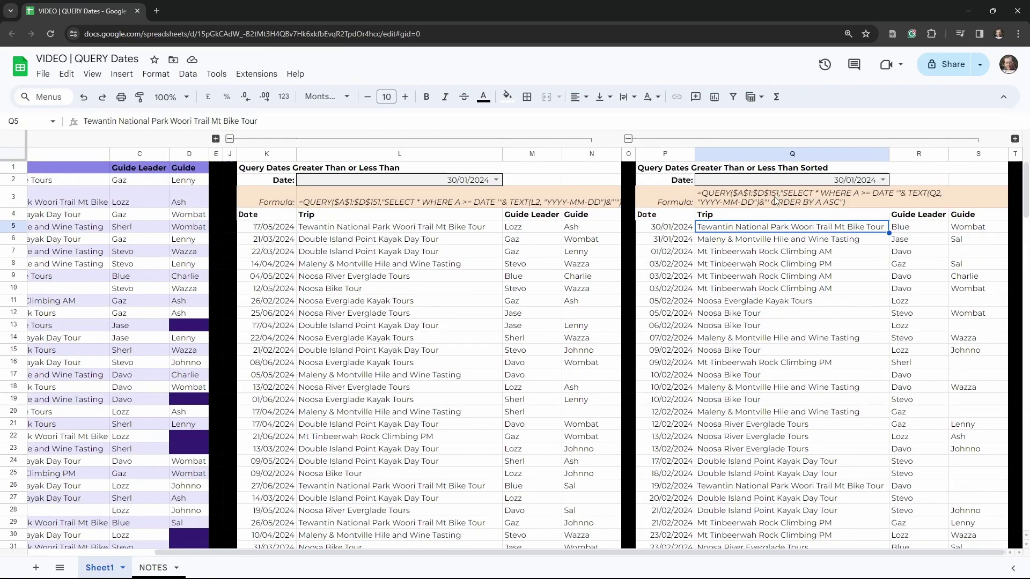
click(669, 217)
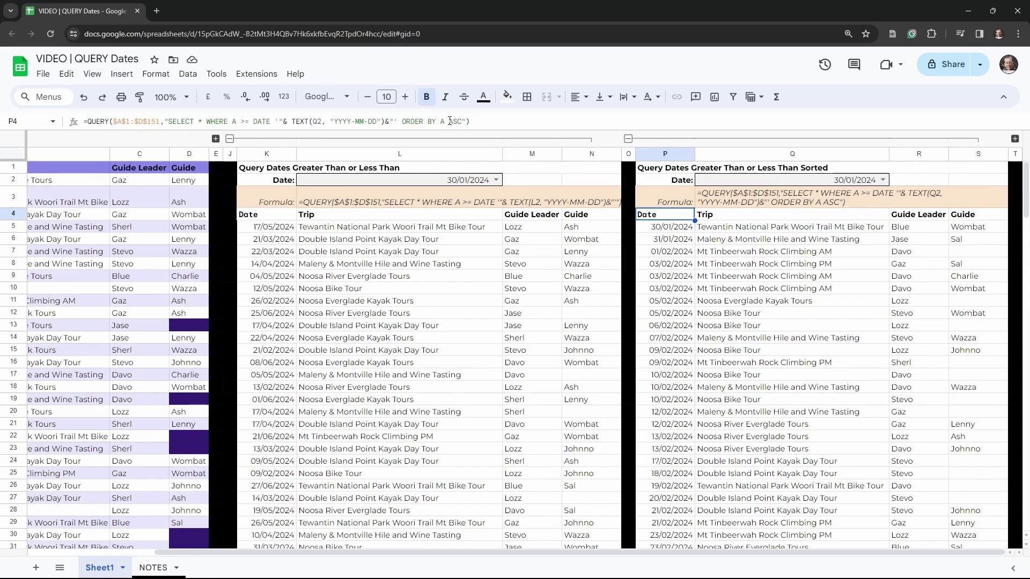
Append ', B ASC' to P4's ORDER BY A ASC so same-date trips sort by name
click(462, 121)
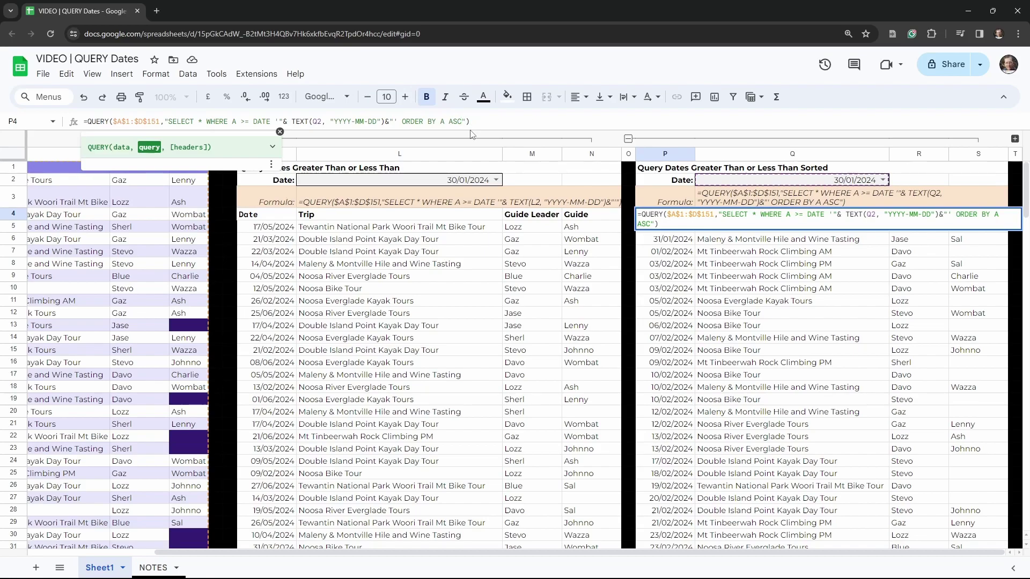
text(, B)
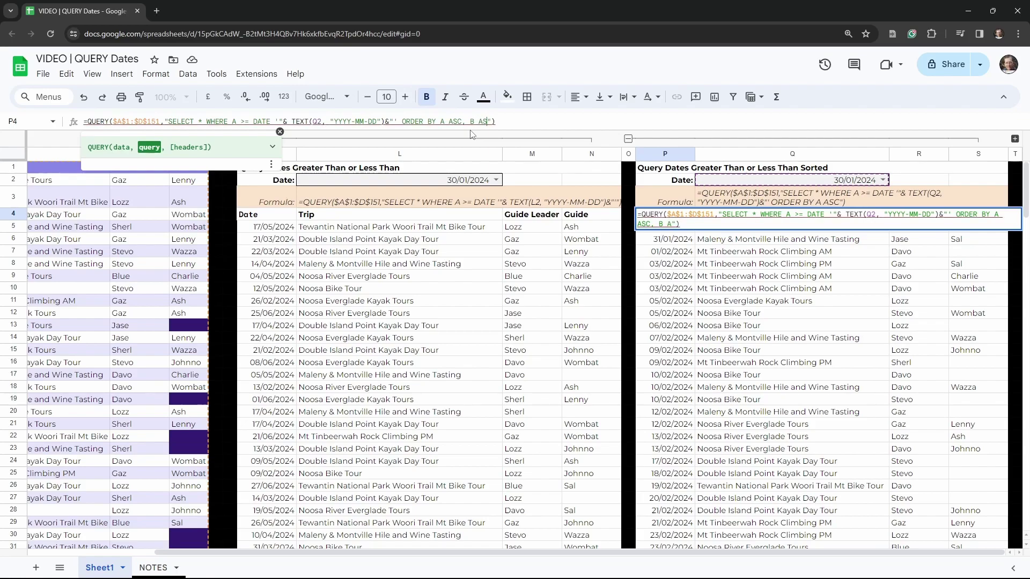
text( ASC)
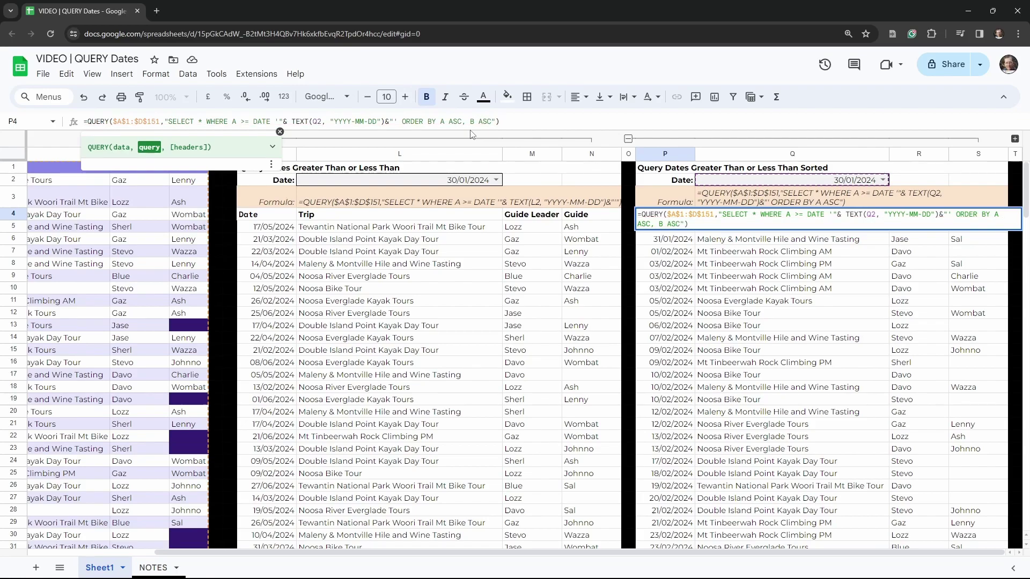
key(Tab)
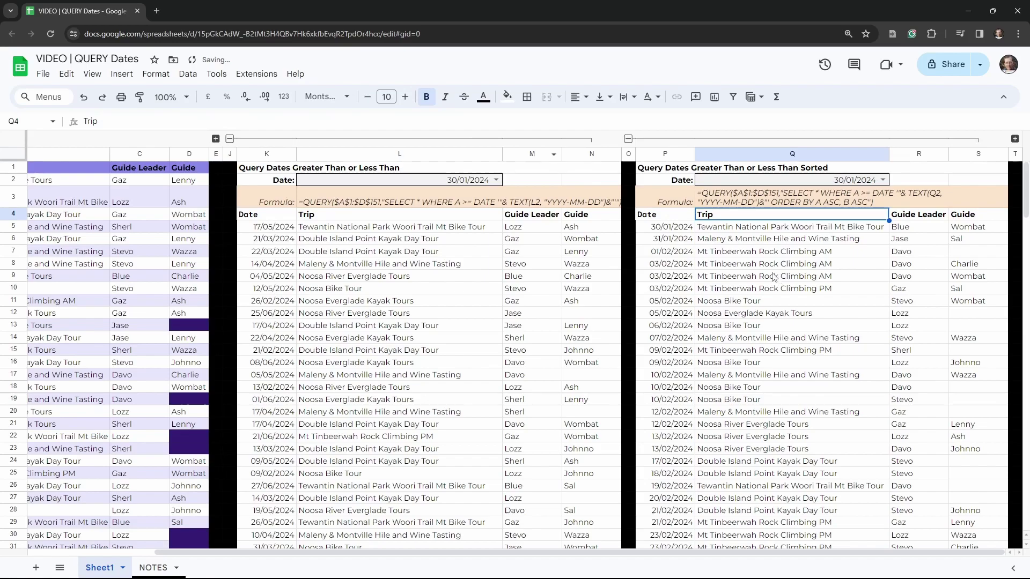
click(670, 228)
click(748, 231)
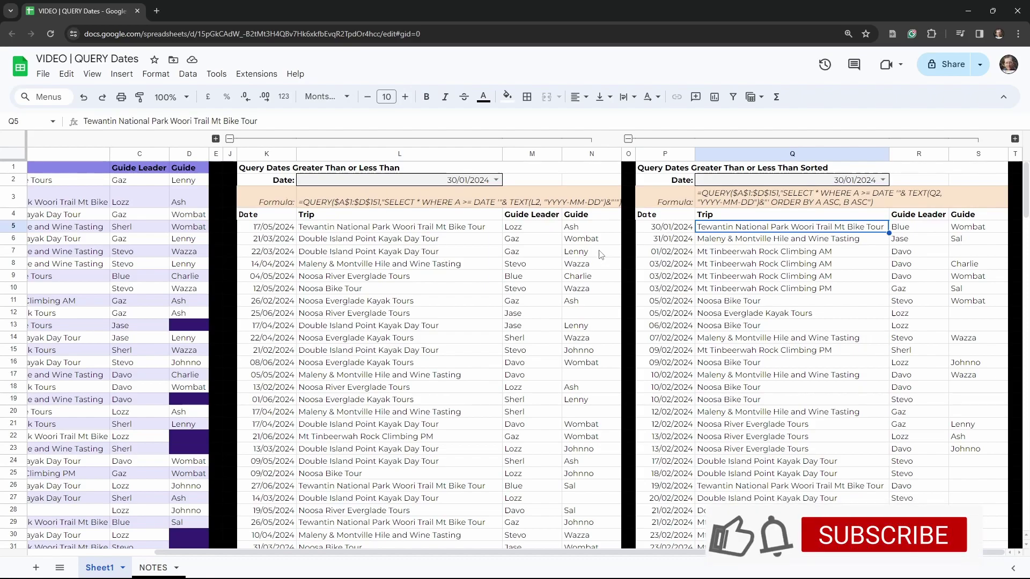
Collapse the K–N section, expand columns U–X, and check W2's start-date dropdown without changing it
click(230, 138)
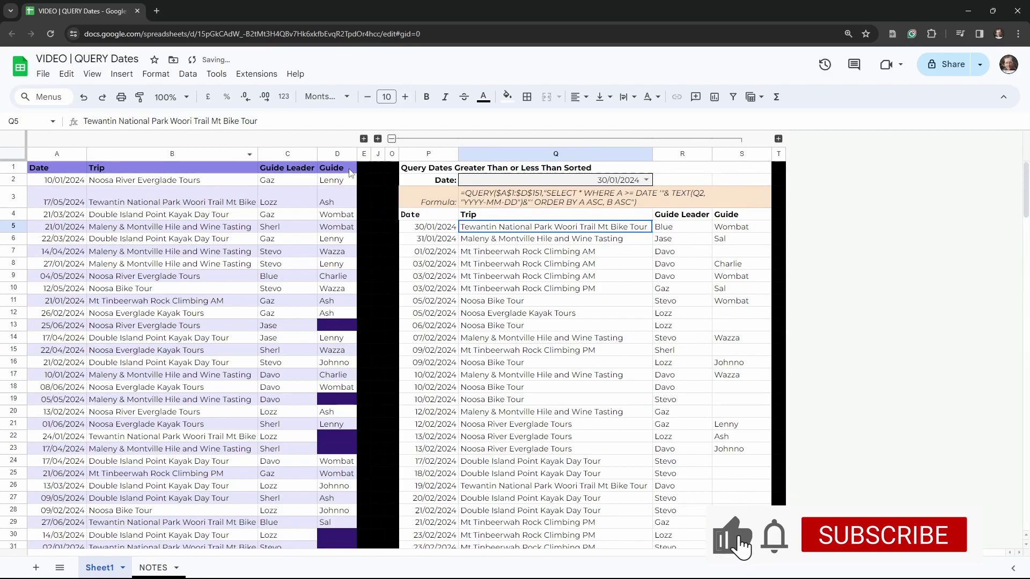
click(778, 138)
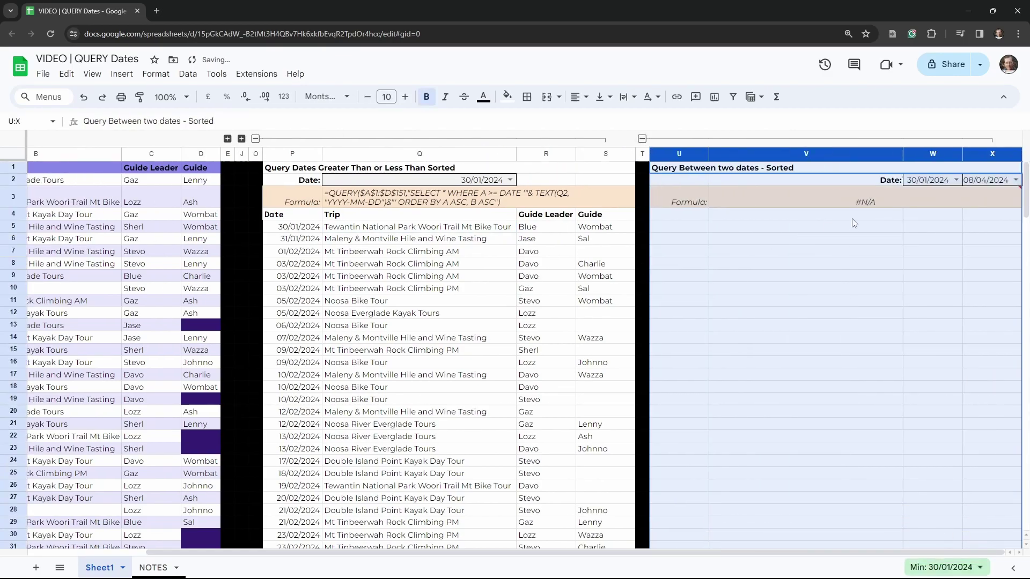
click(936, 180)
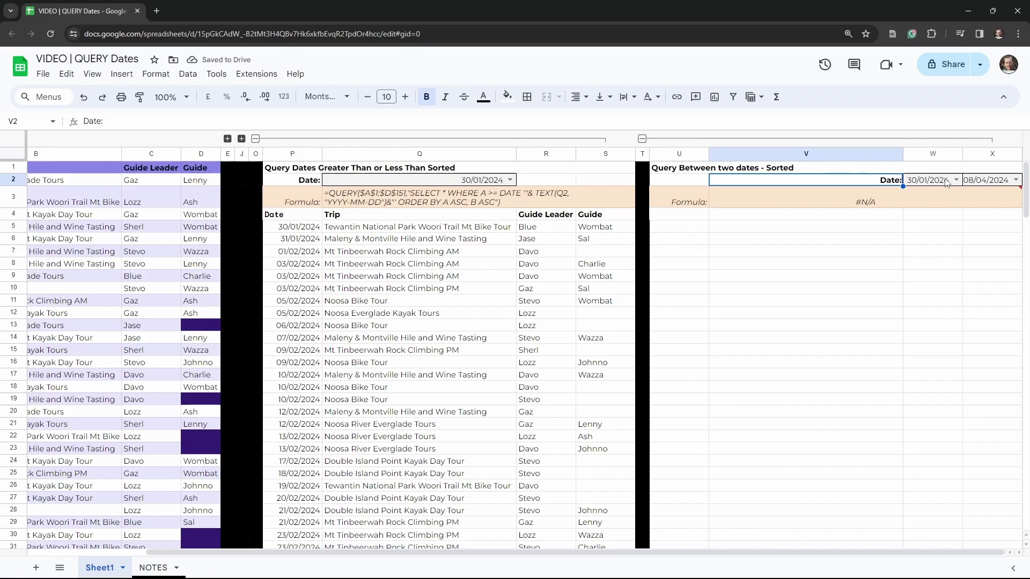
click(989, 182)
click(936, 183)
click(958, 180)
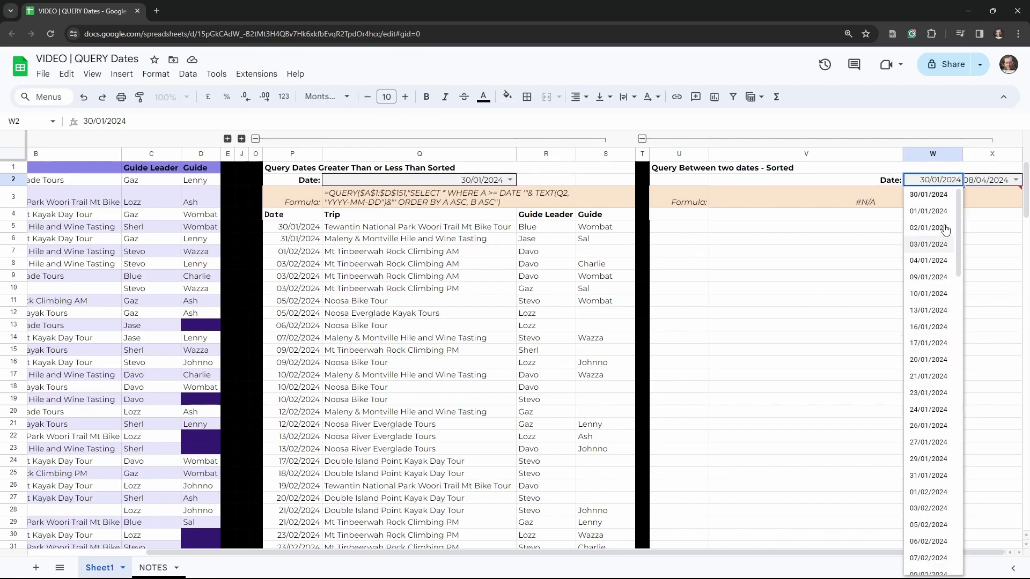
key(Tab)
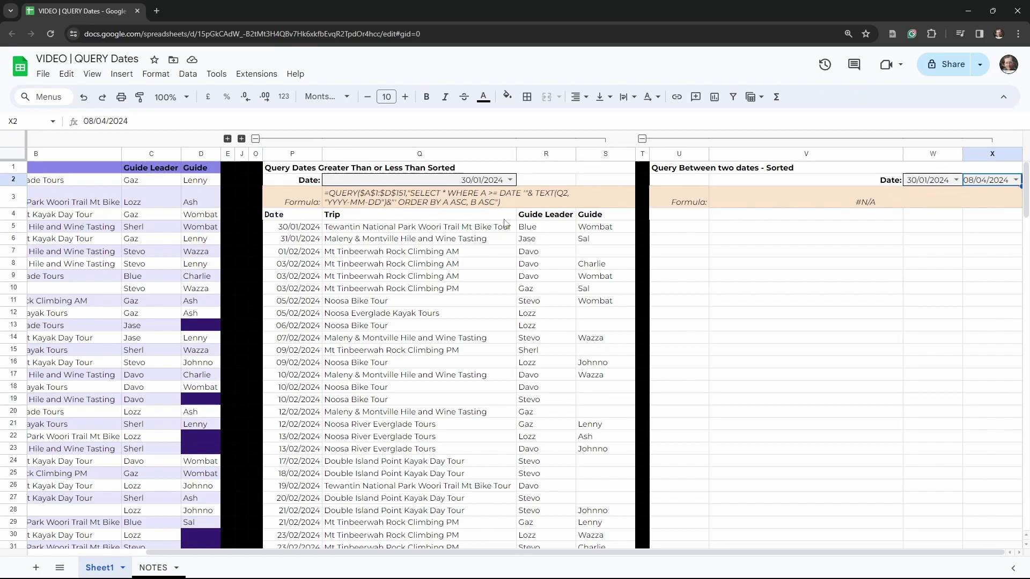
click(679, 203)
click(316, 215)
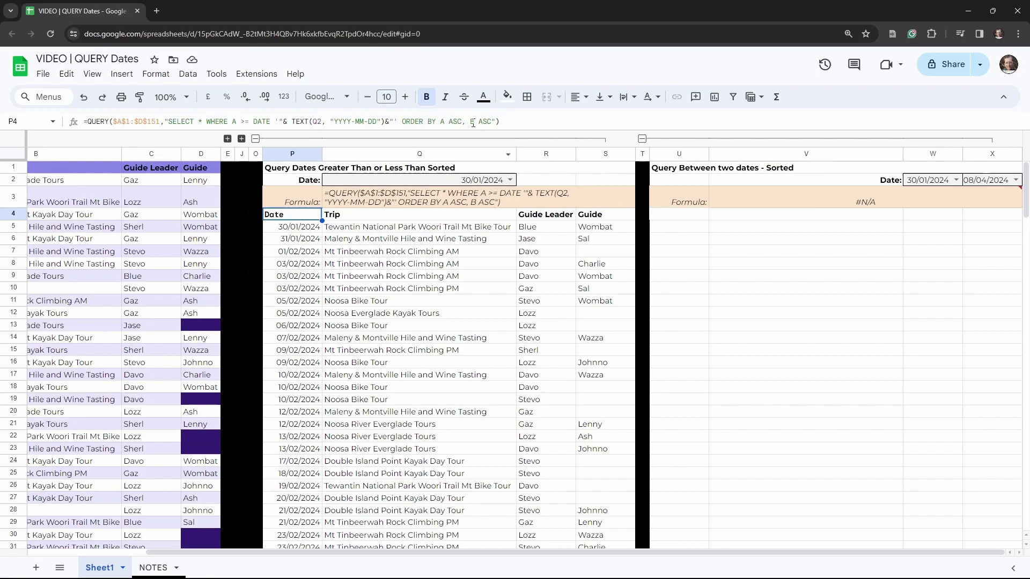
Copy P4's QUERY into U4 and change its Q2 date reference to W2
click(517, 119)
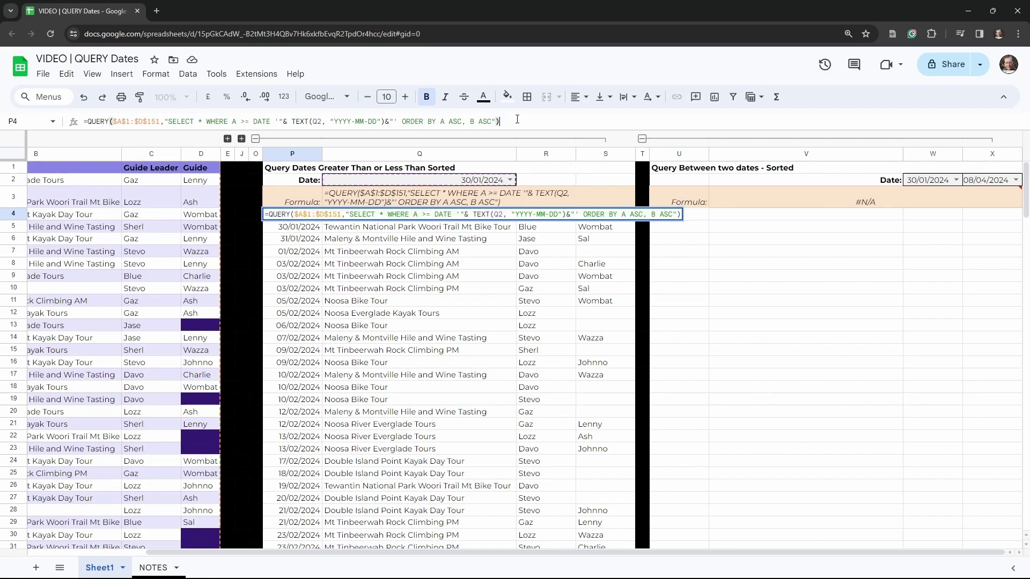
key(ctrl+a)
key(ctrl+c)
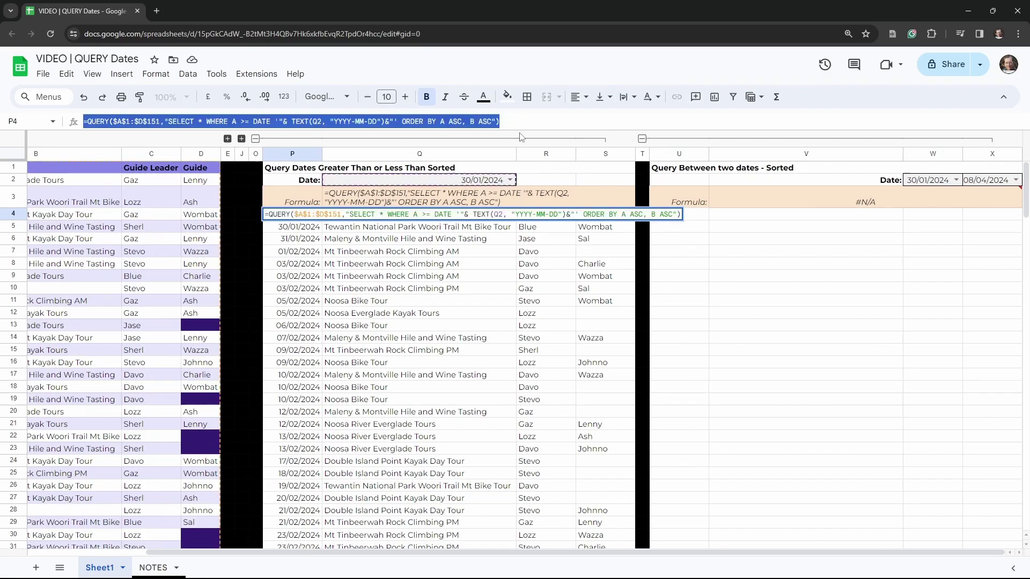
key(Escape)
key(Right)
key(Right)
key(Right)
key(Right)
key(Right)
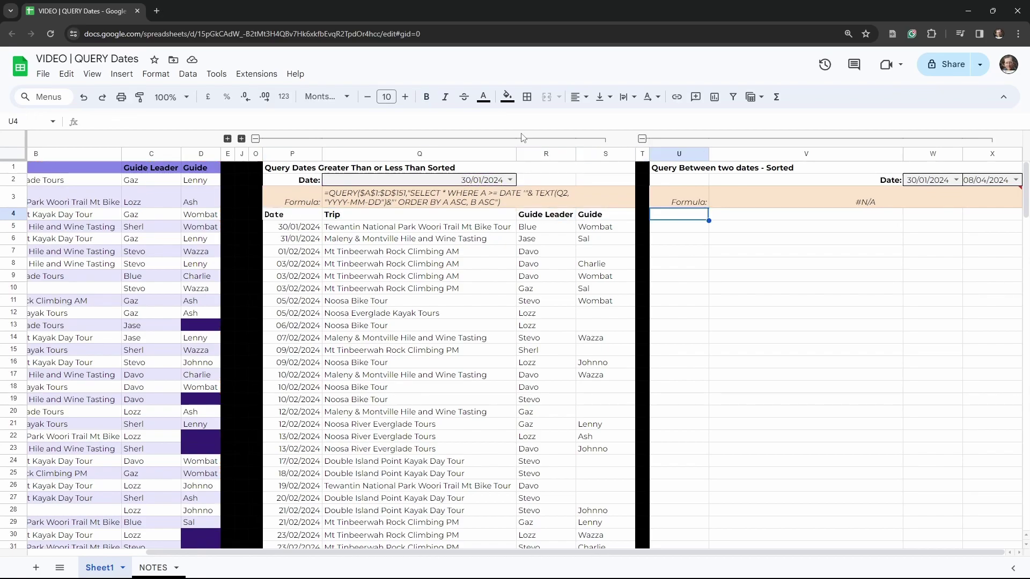
key(Return)
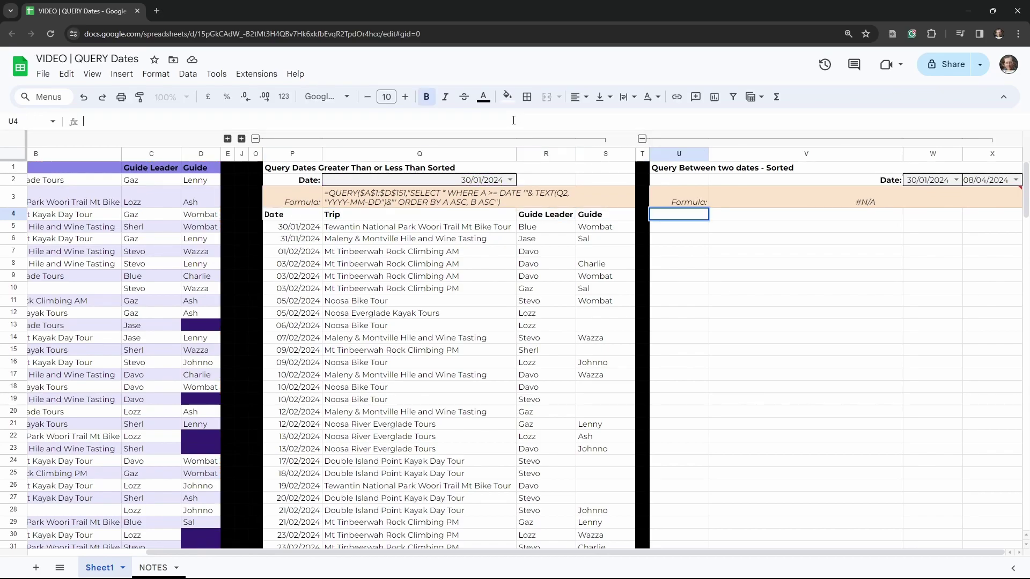
key(ctrl+v)
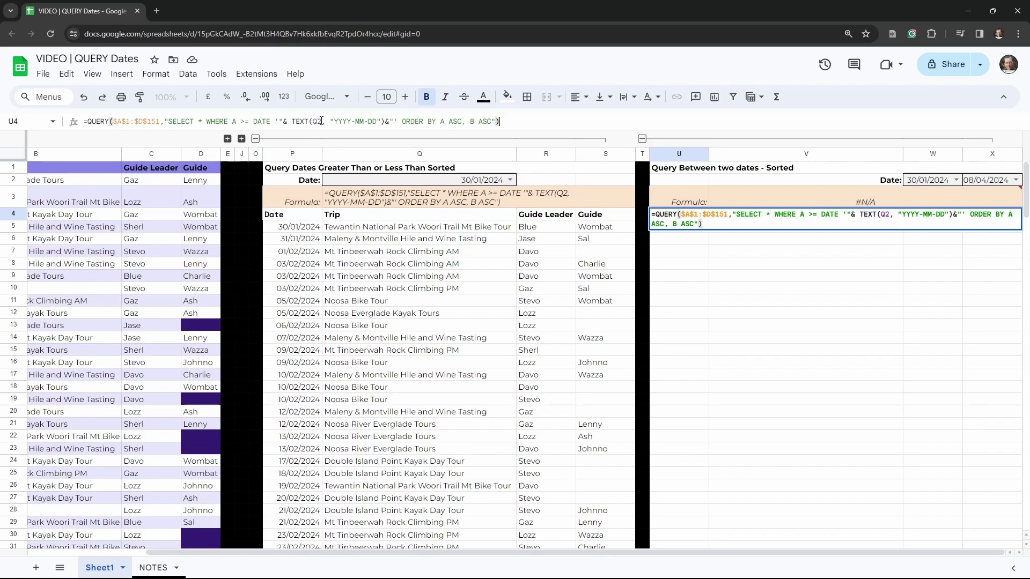
drag(321, 121, 314, 122)
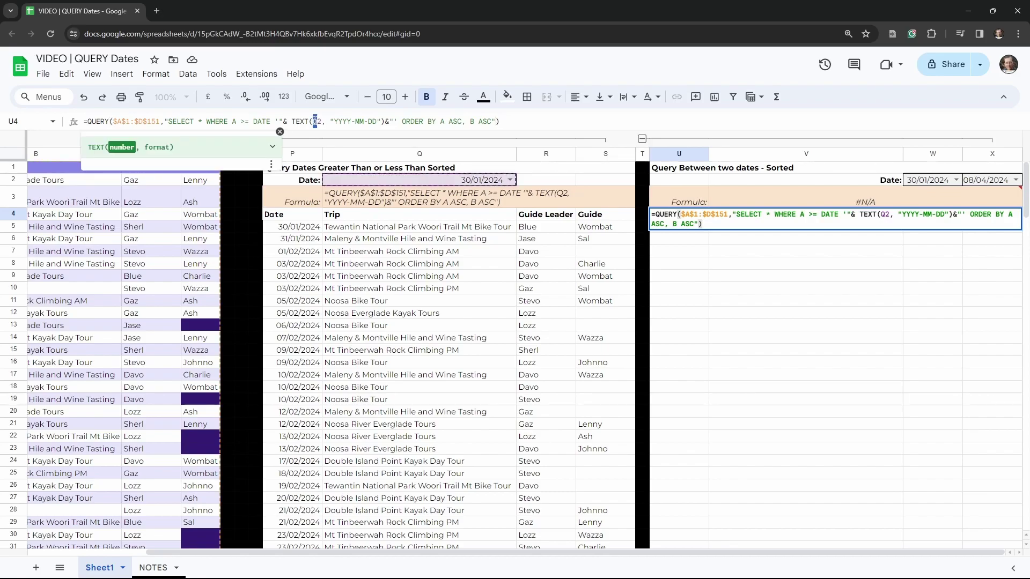
text(w)
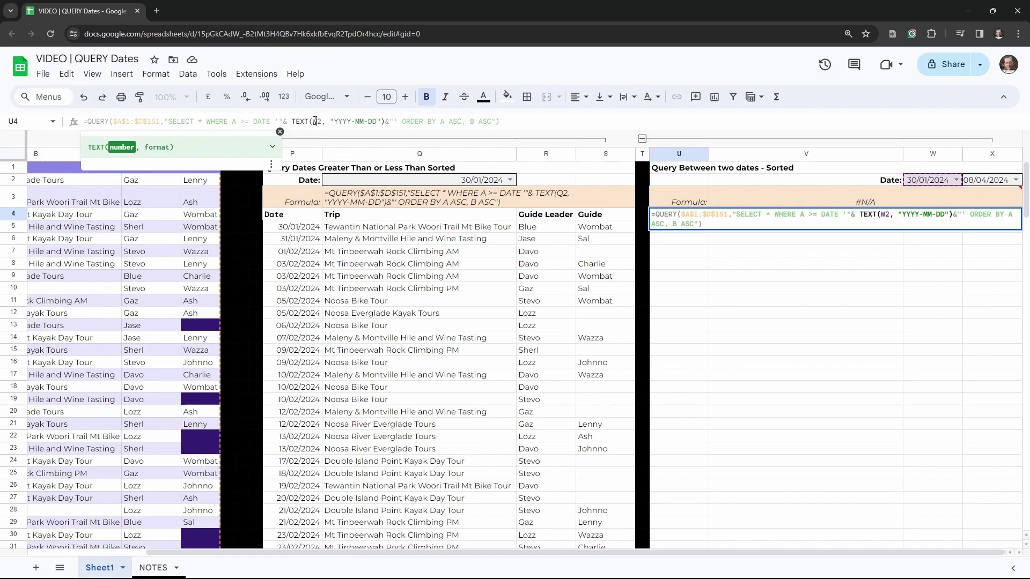
Add AND A <= DATE with TEXT(X2, "YYYY-MM-DD") before U4's ORDER BY clause
click(200, 124)
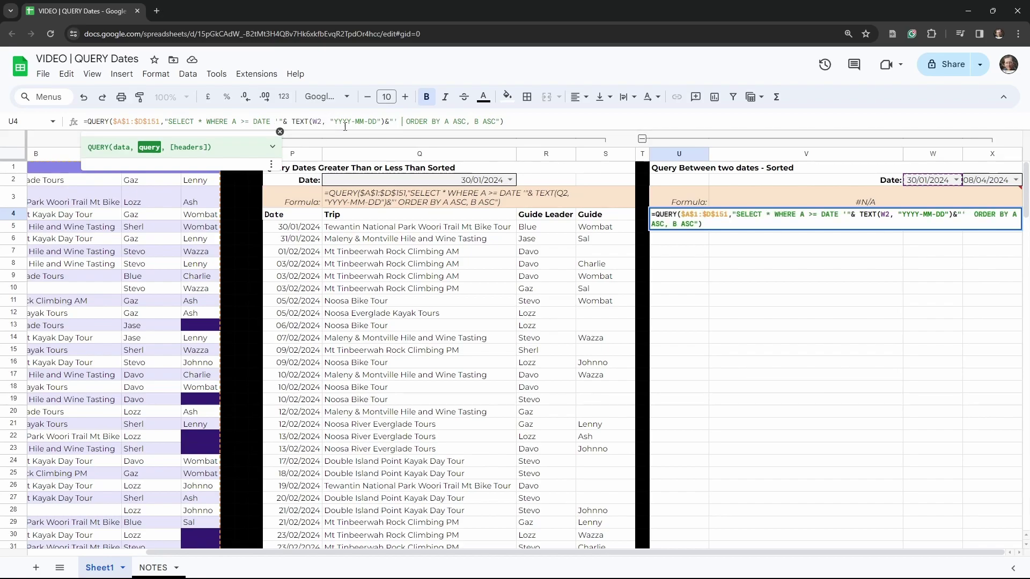
text(AN)
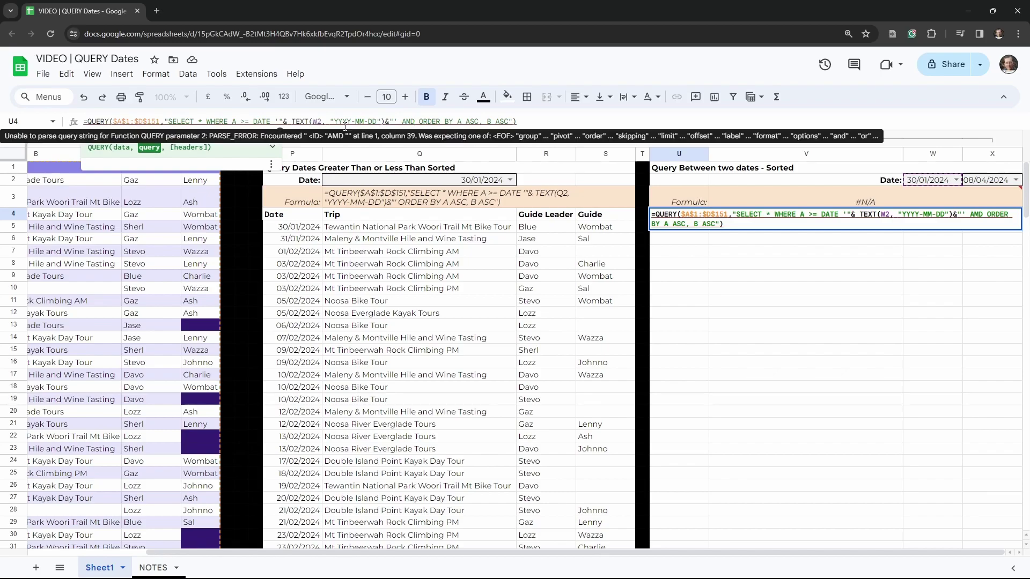
text(D )
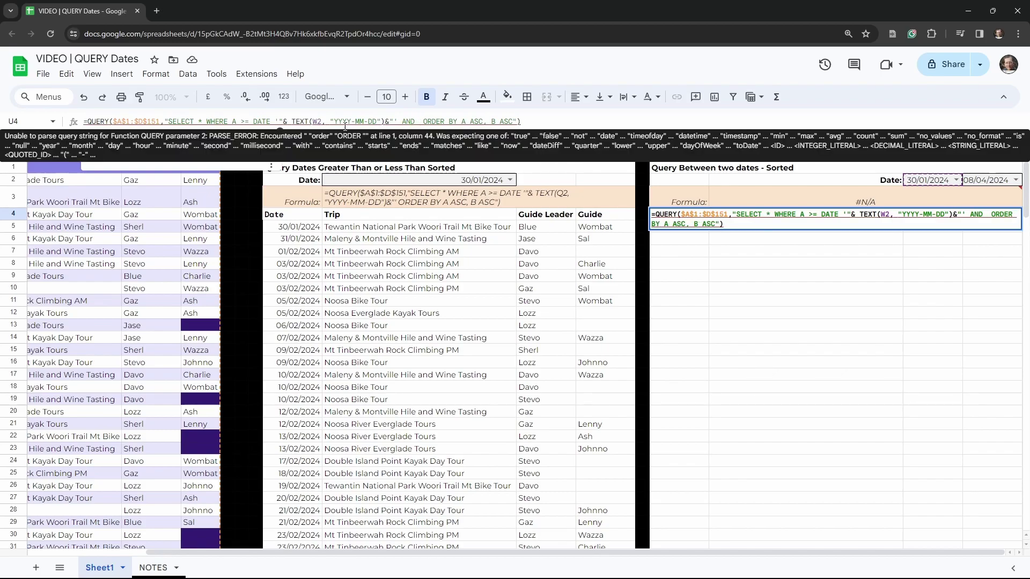
text(A )
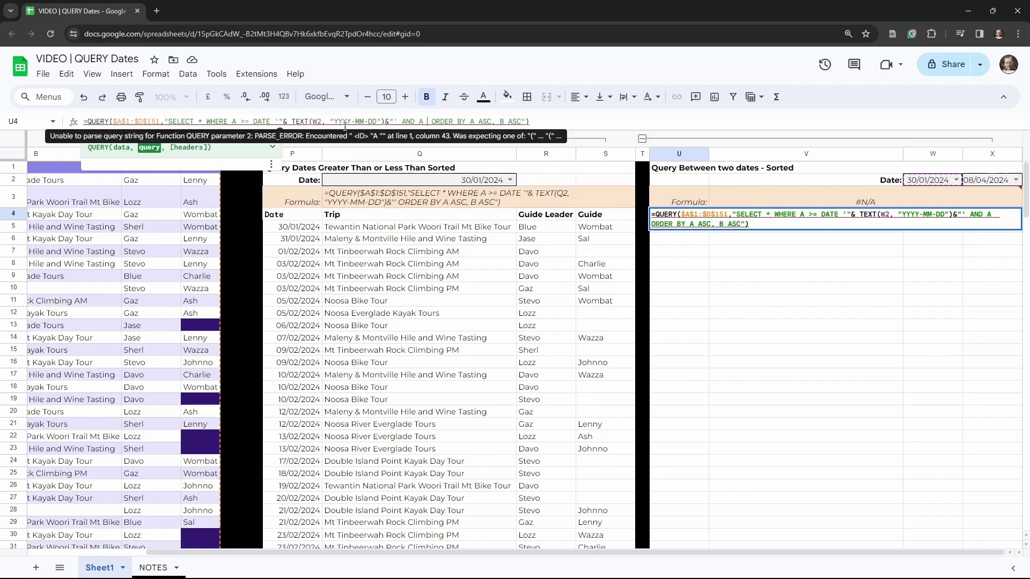
text(<=)
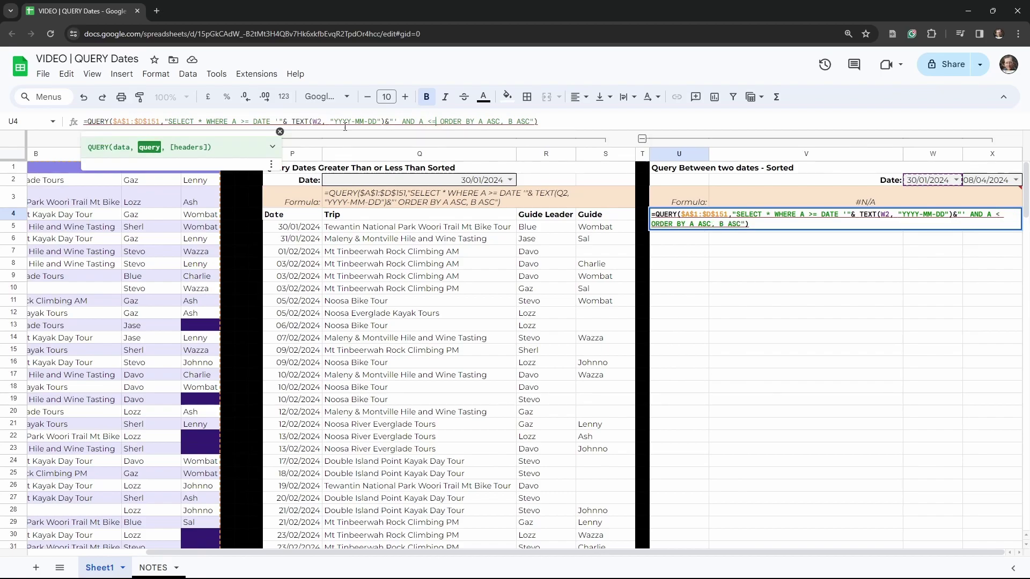
text( DATE)
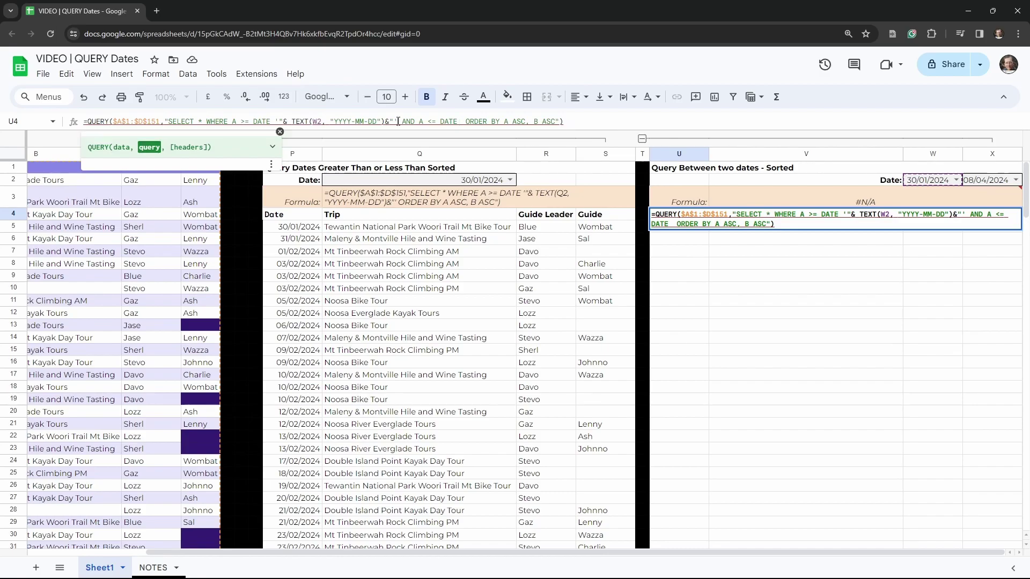
drag(398, 122, 276, 123)
key(ctrl+c)
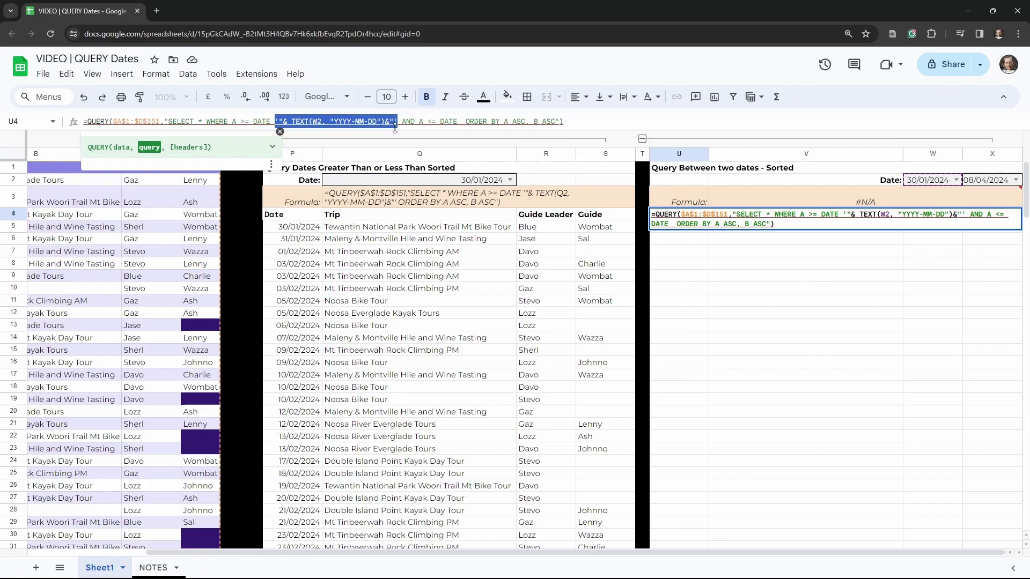
click(460, 123)
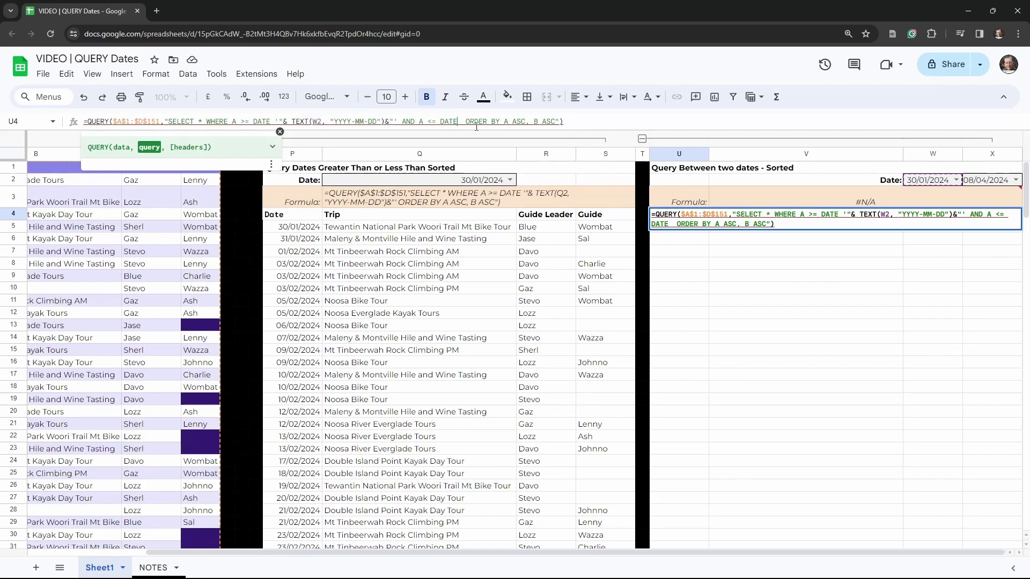
key(ctrl+v)
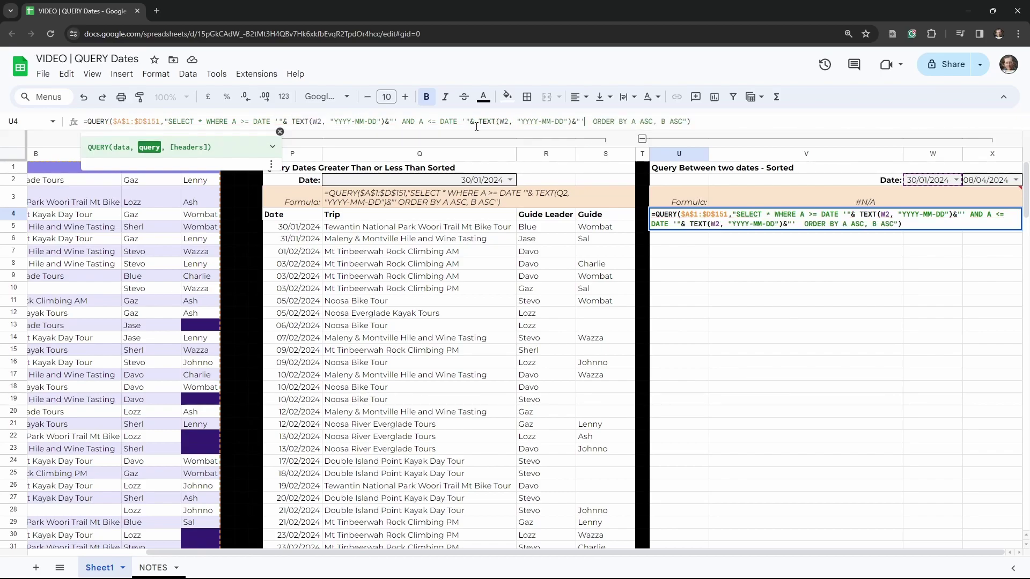
drag(504, 122, 500, 123)
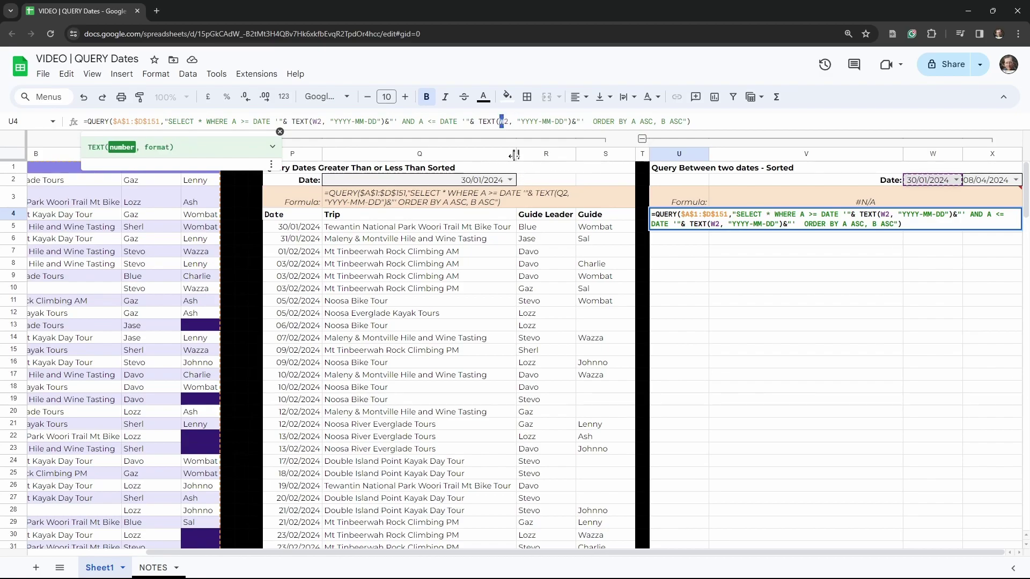
text(X)
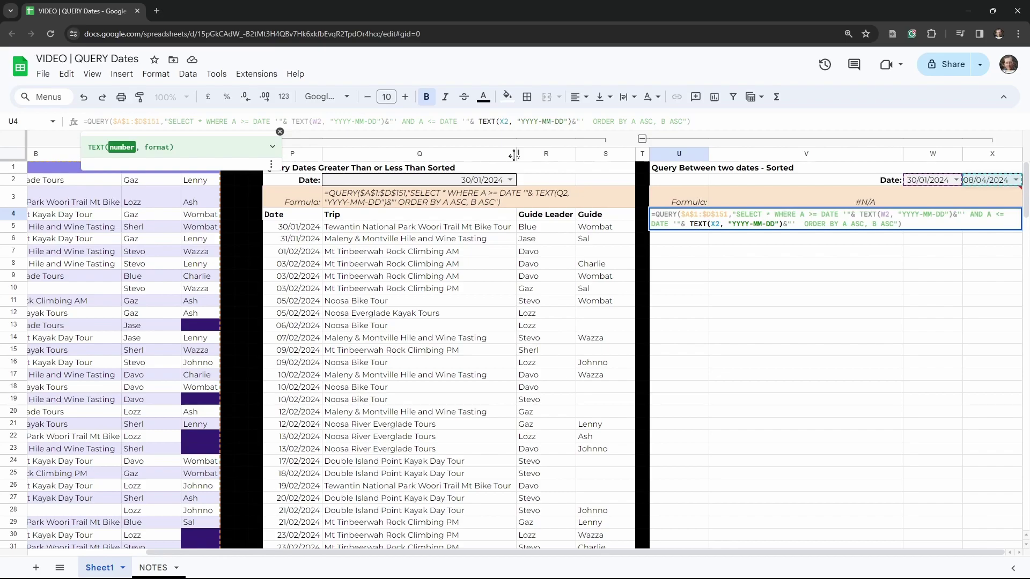
key(Tab)
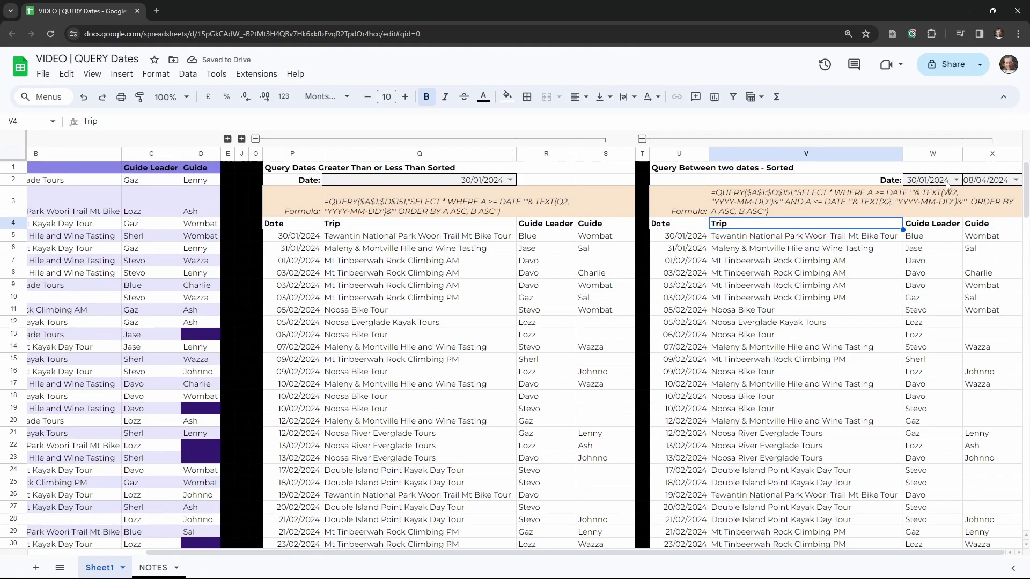
Choose 19/02/2024 from X2's end-date dropdown and review the shortened results
scroll(845, 282, down, 1)
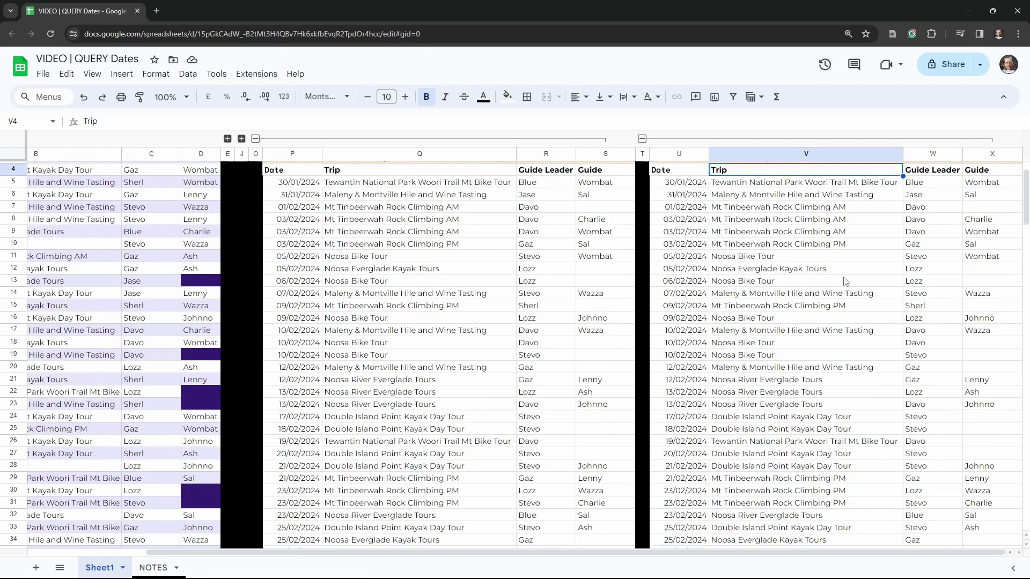
scroll(845, 281, up, 1)
click(1015, 181)
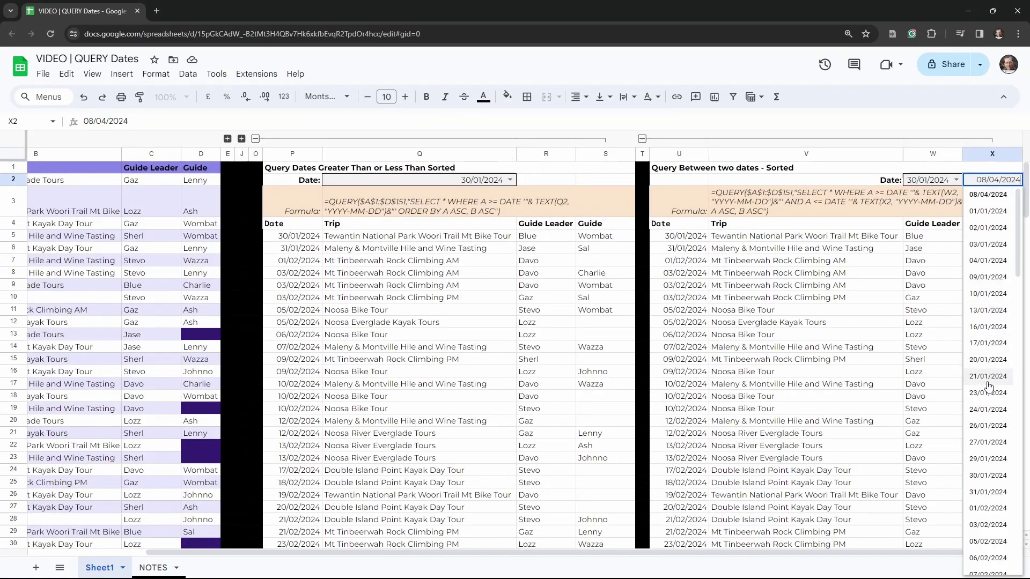
scroll(989, 387, down, 3)
scroll(1001, 382, down, 3)
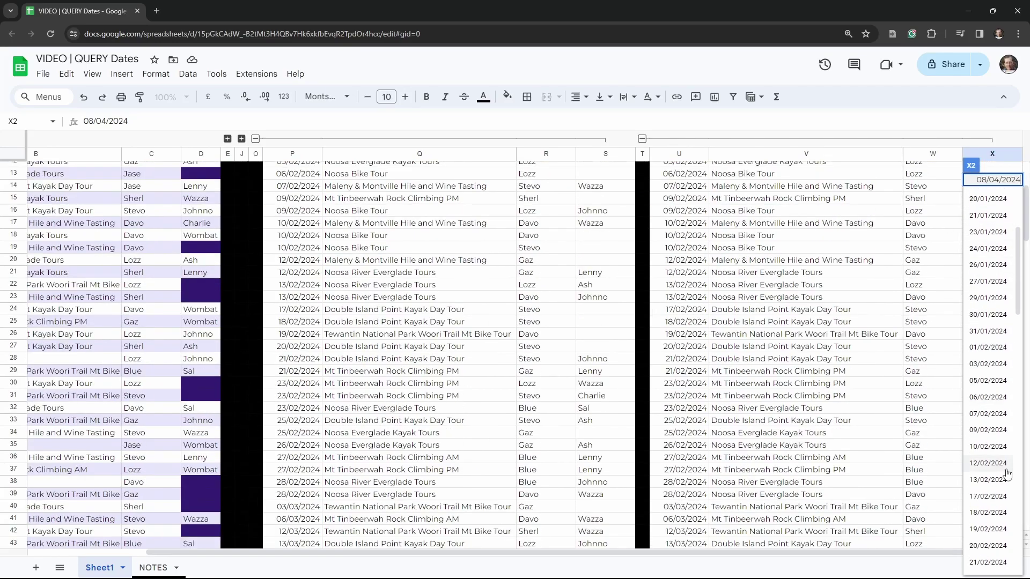
click(989, 476)
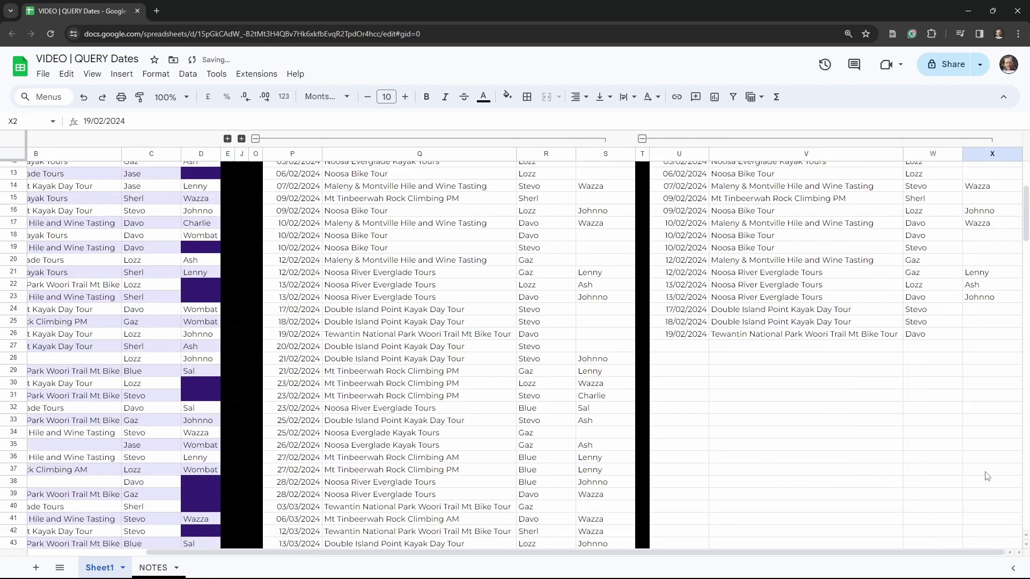
scroll(881, 418, up, 3)
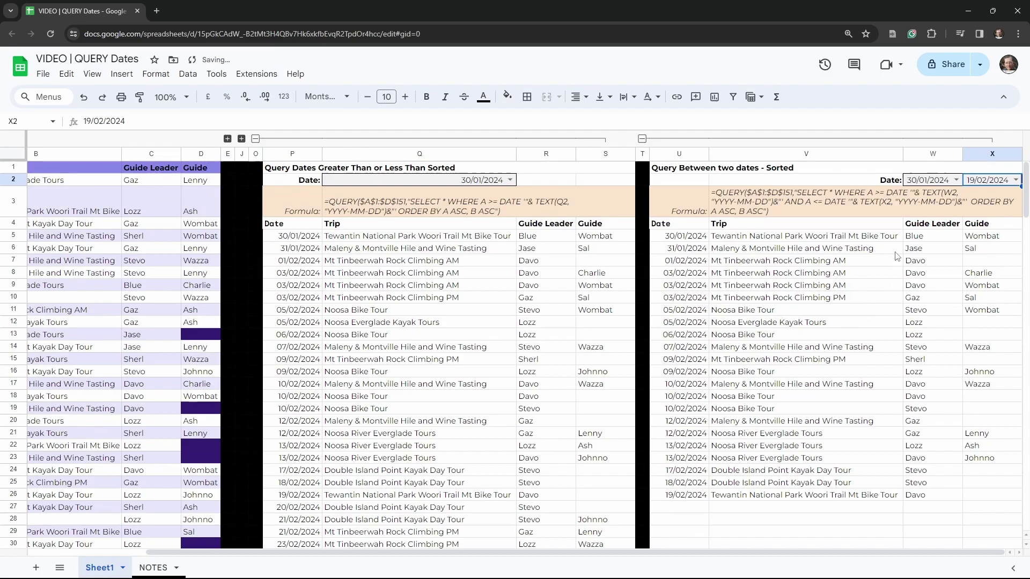
click(770, 286)
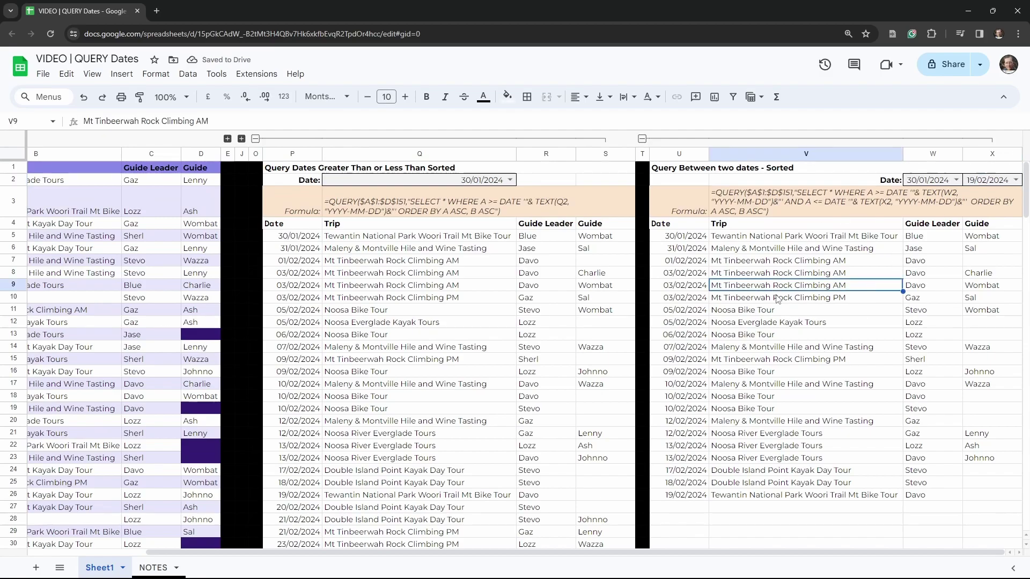